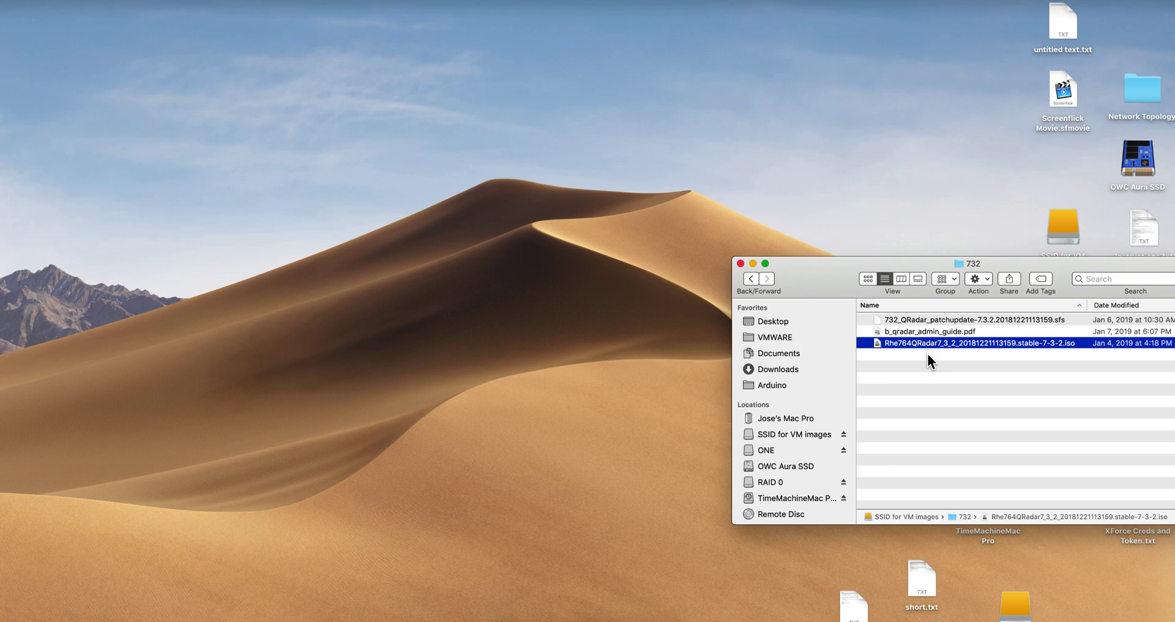
- Review the QRadar 7.3.2 patch file, the admin guide PDF and the stable-7-3-2 ISO in the 732 folder
left_click(969, 319)
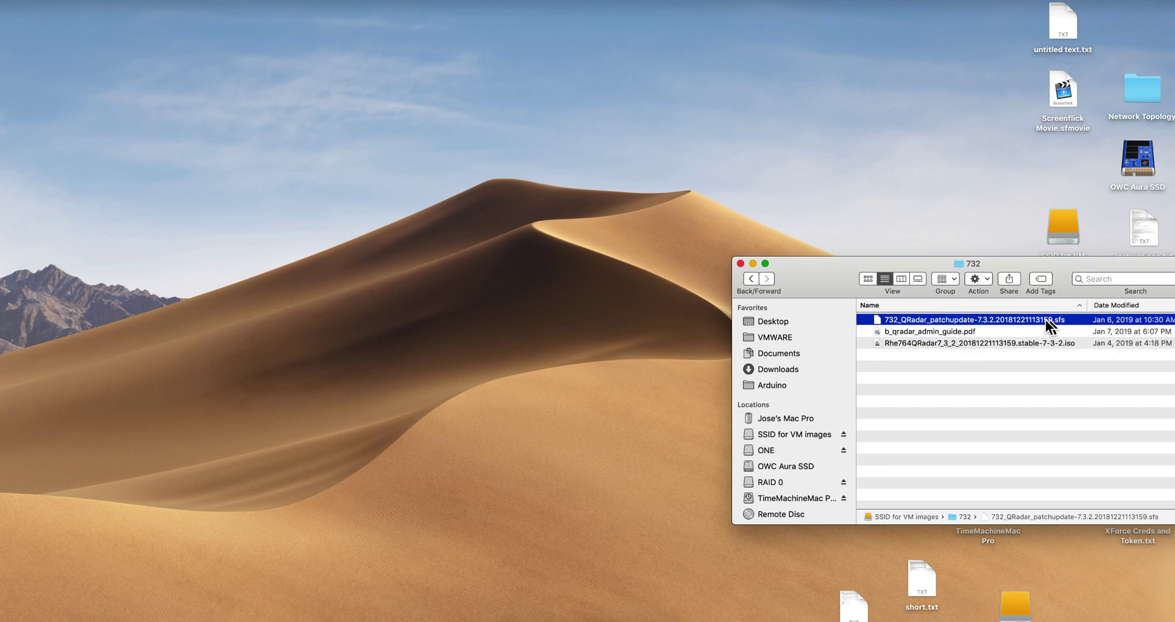
left_click(1024, 344)
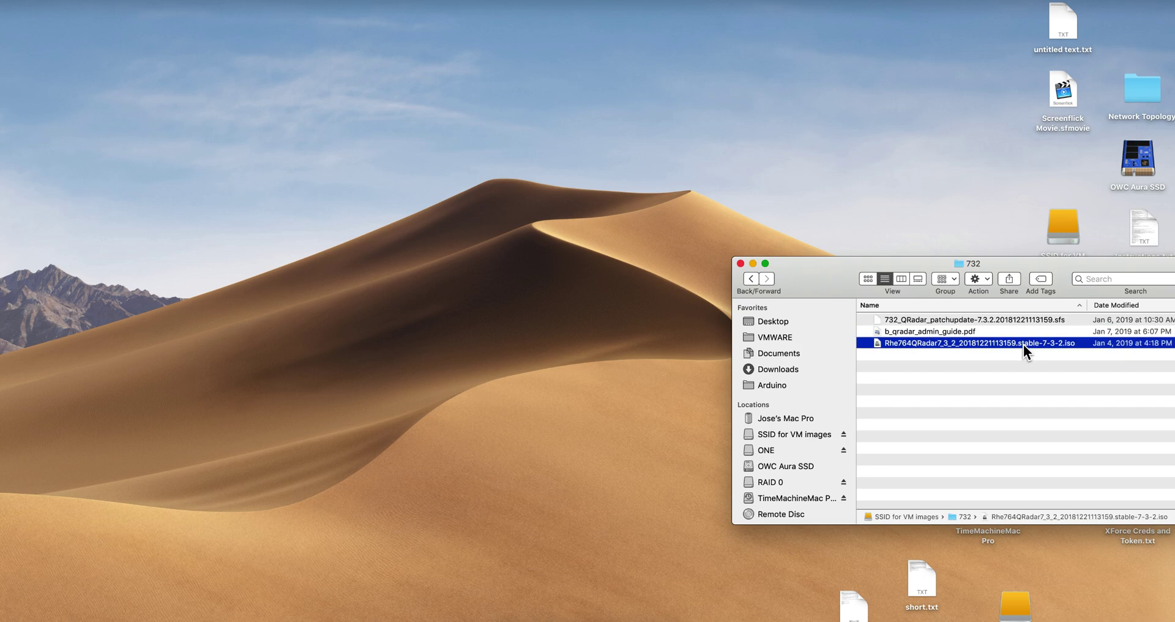
left_click(989, 330)
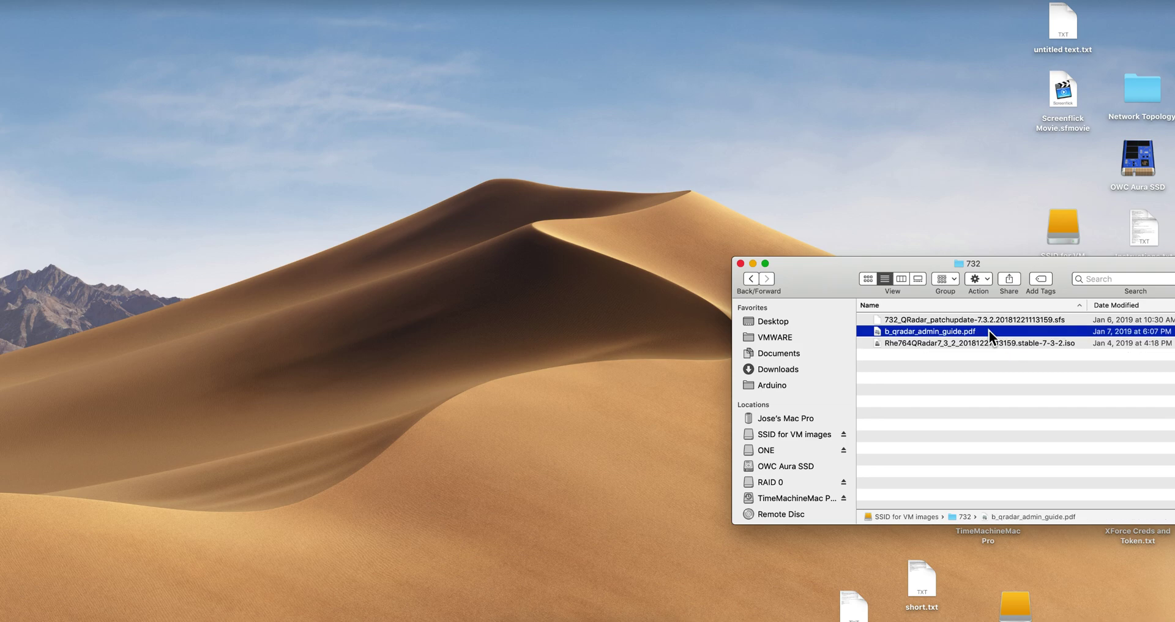
left_click(1009, 319)
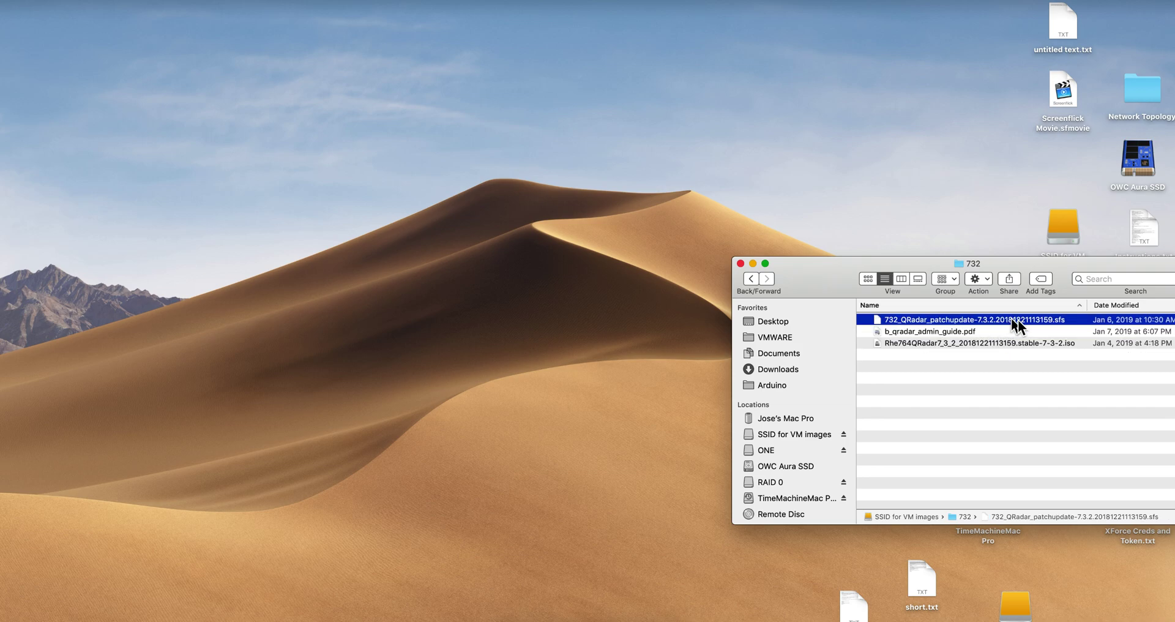
left_click(1018, 342)
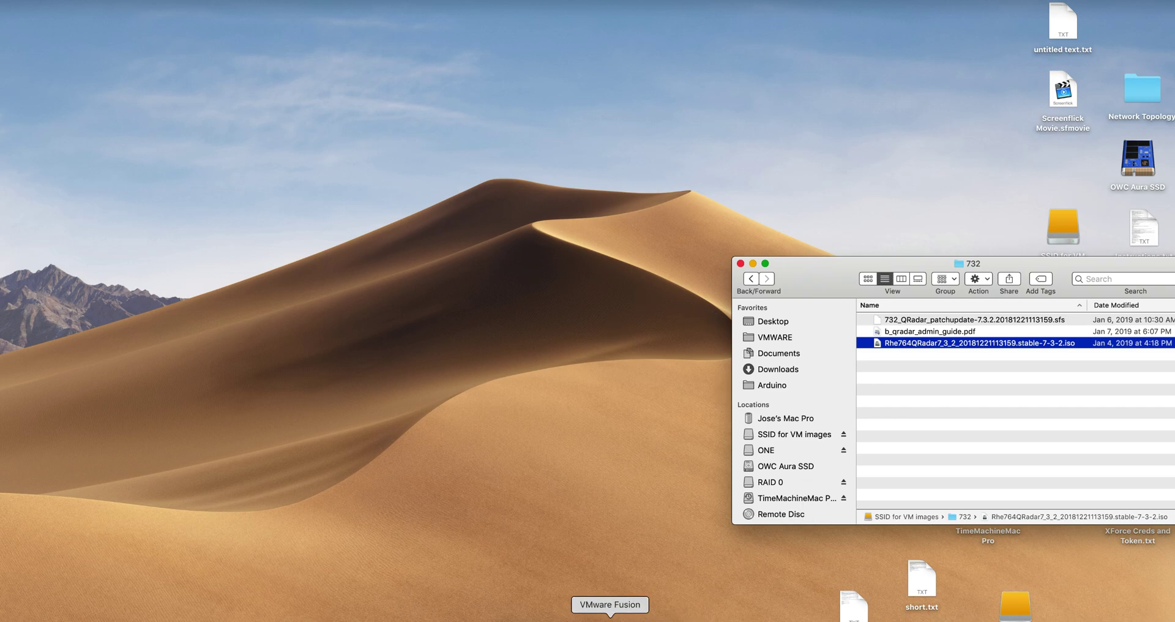
- Switch to VMware Fusion and create a new virtual machine from the image Rhe764QRadar7_3_2_20181221113159.stable-7-3-2.iso
left_click(611, 617)
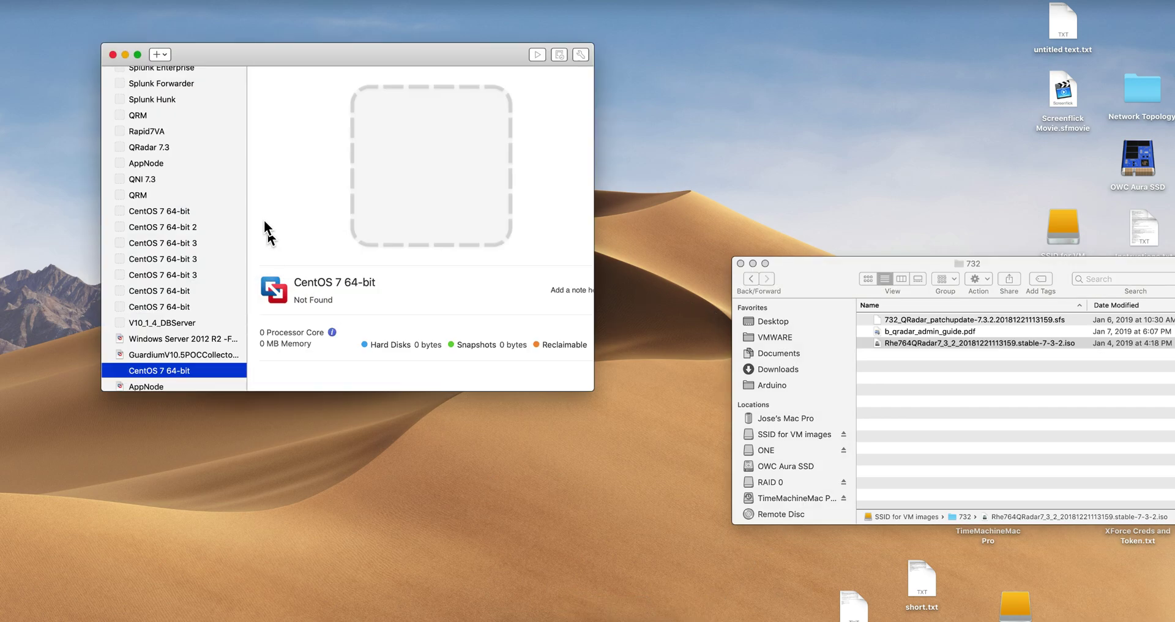
left_click(112, 55)
left_click(123, 2)
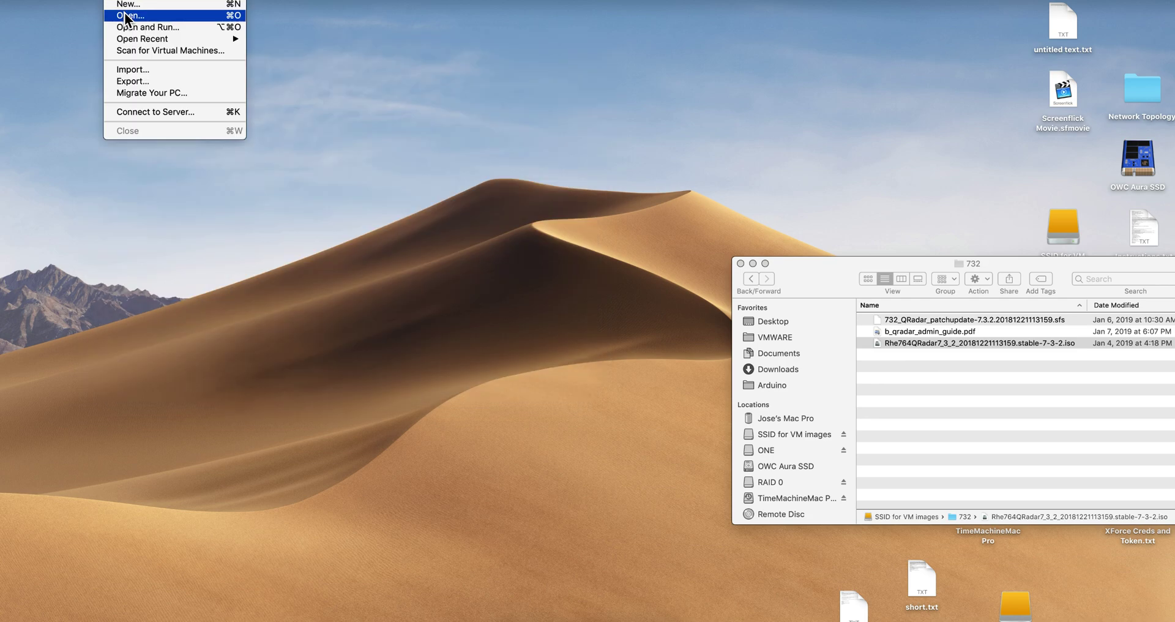
left_click(124, 12)
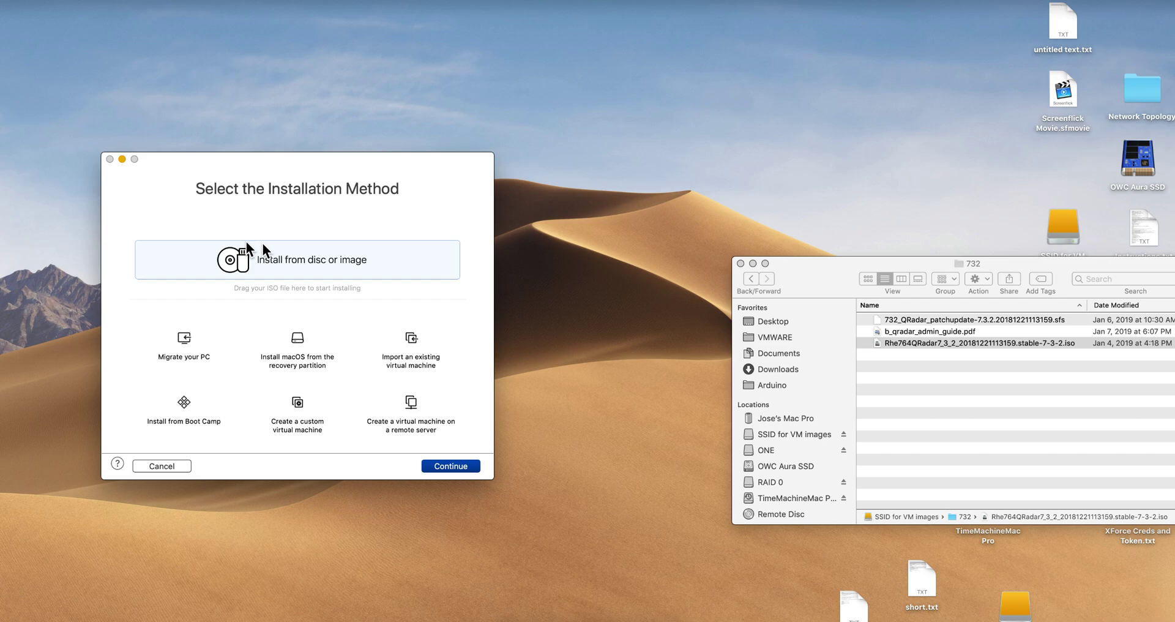
left_click(906, 341)
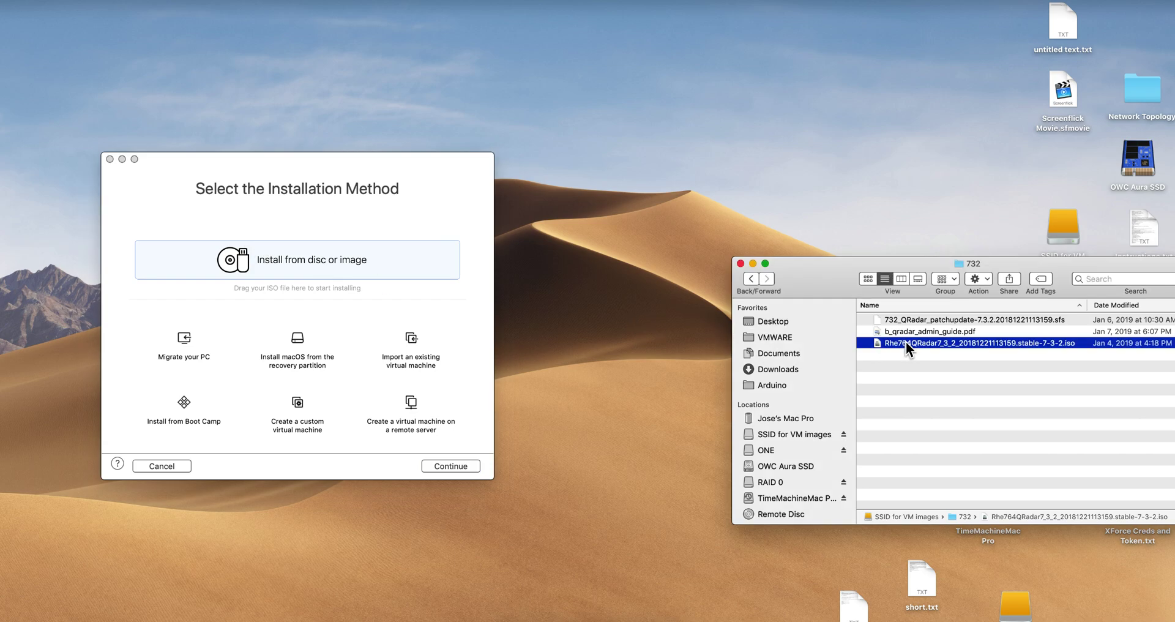
left_click(879, 343)
left_click_drag(878, 343, 281, 260)
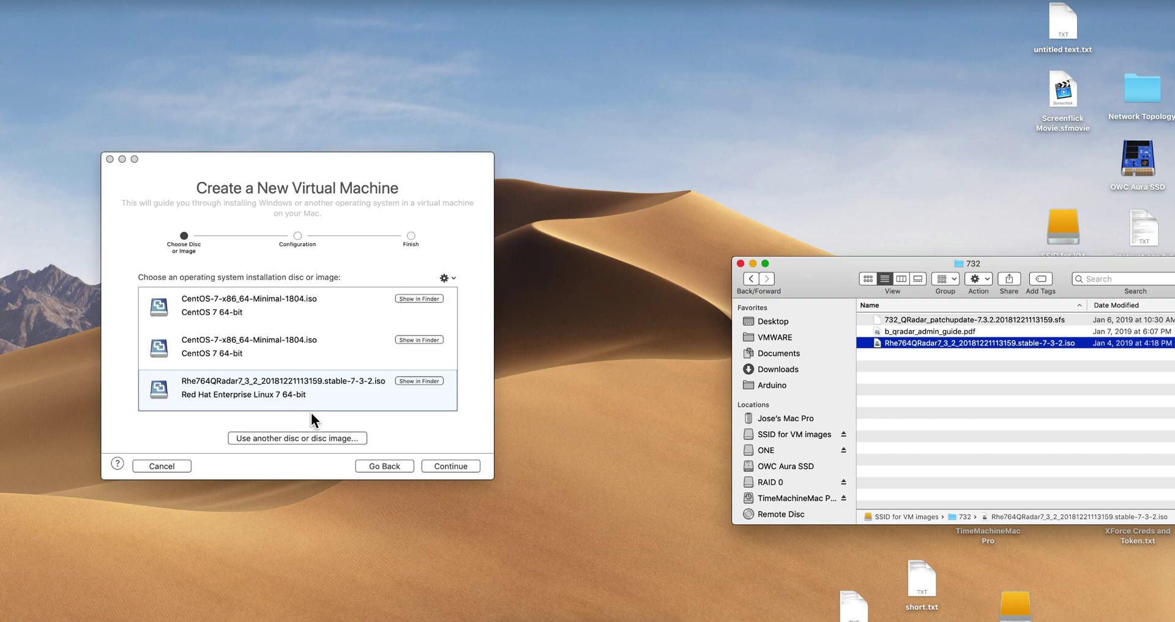
left_click(454, 467)
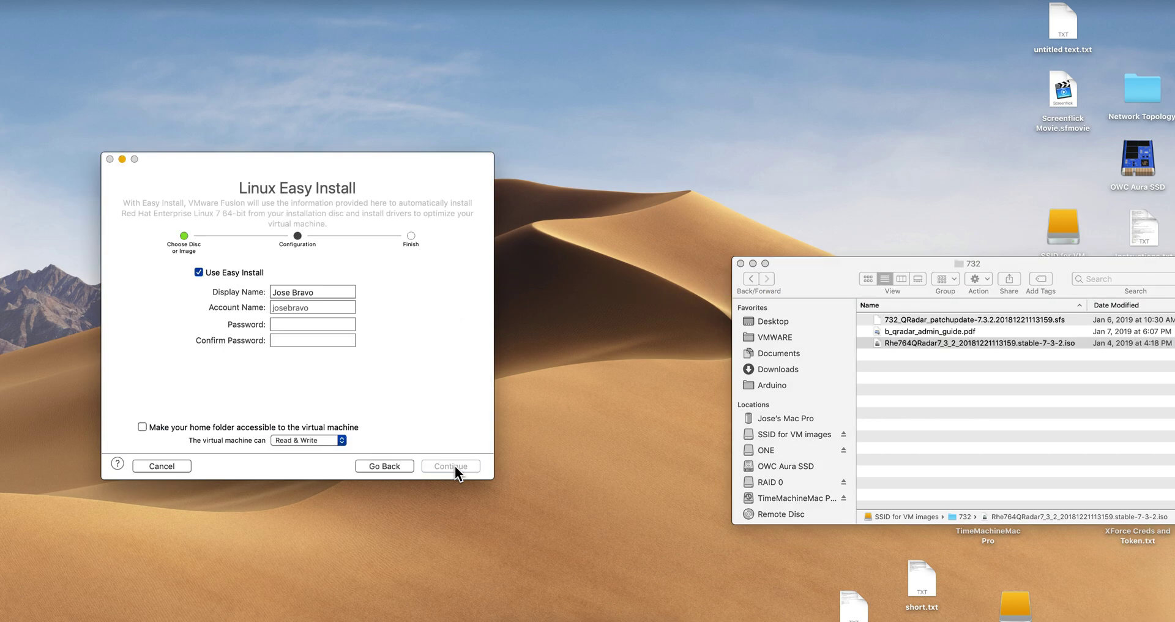
- Turn off Easy Install for the new virtual machine and accept Legacy BIOS as its boot firmware
left_click(199, 271)
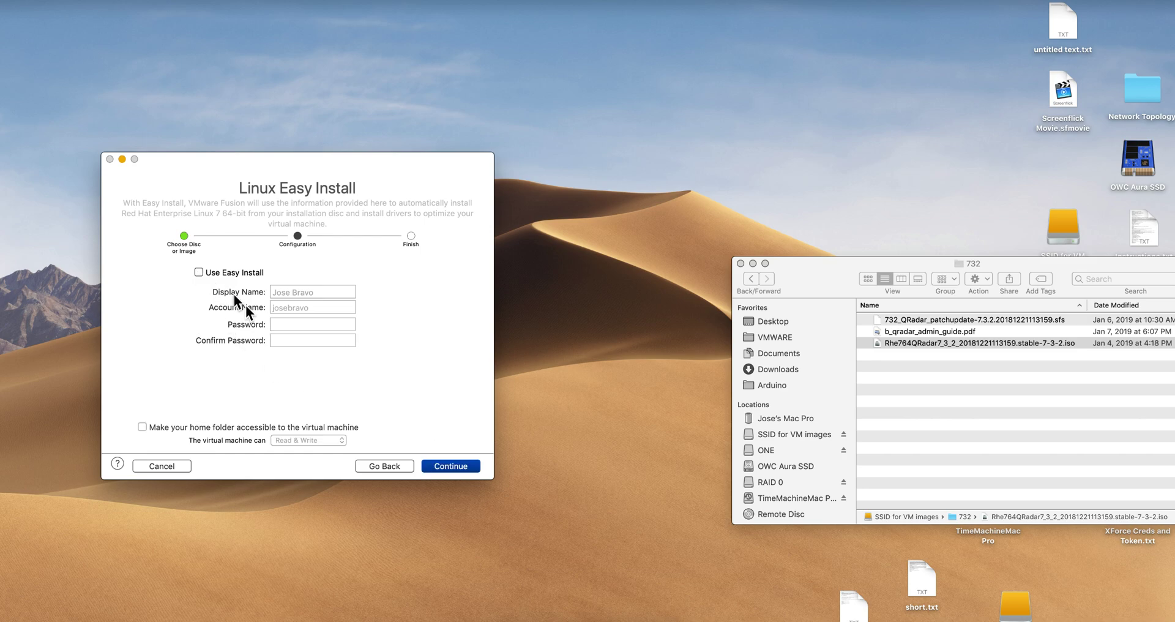
left_click(450, 466)
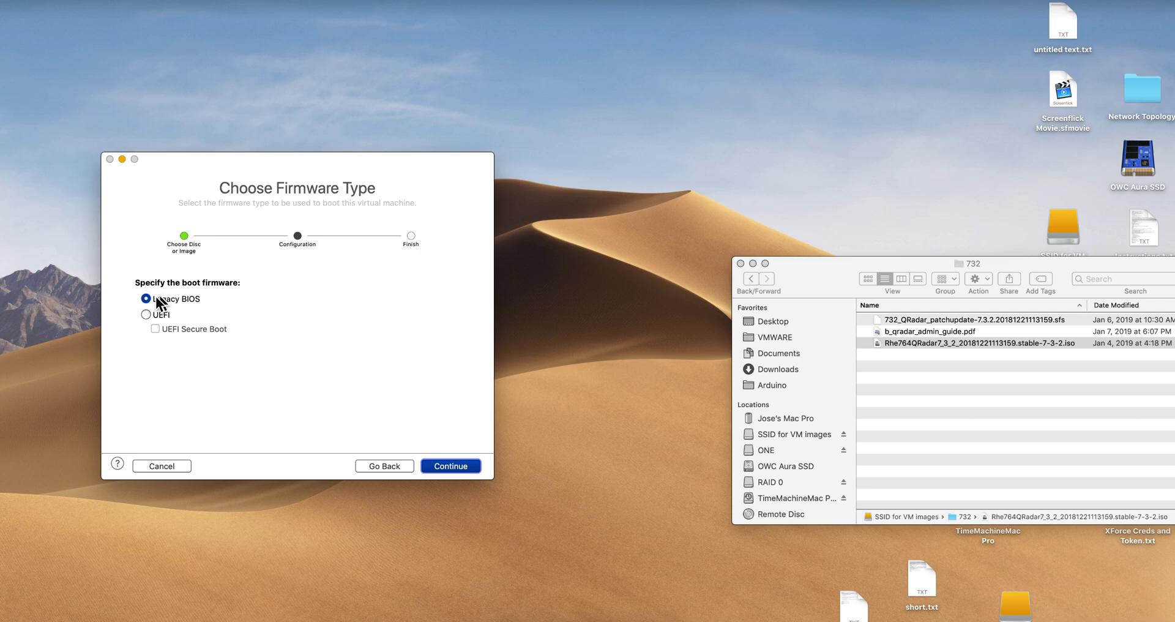
left_click(456, 467)
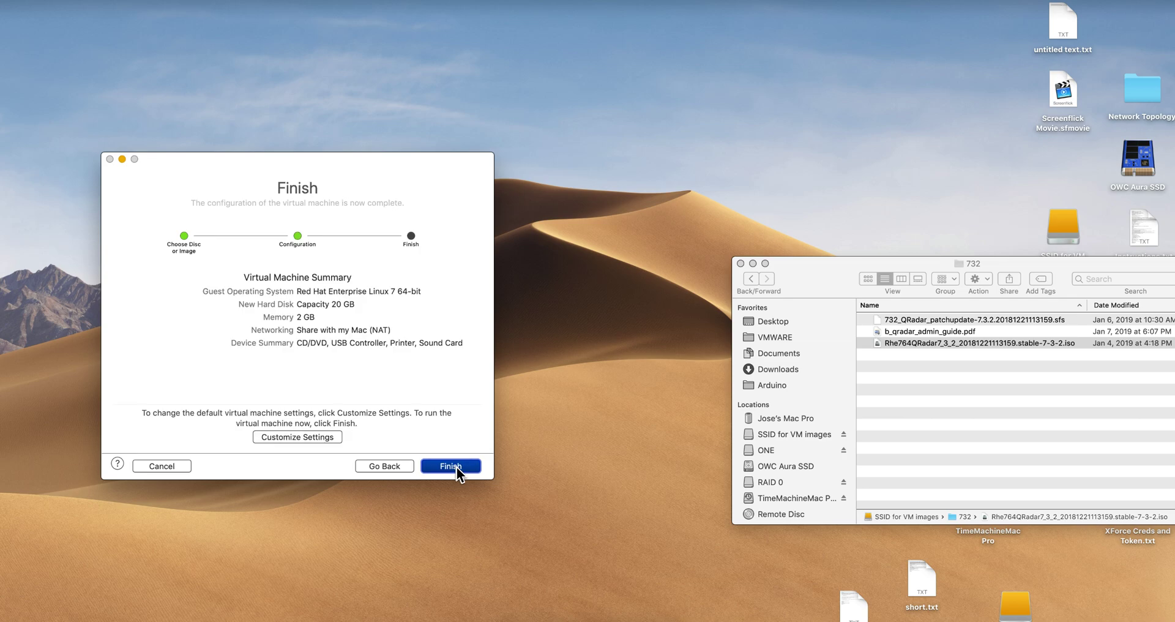
- Choose to customize the settings and save the virtual machine as AppHost.vmwarevm in the AppHost folder under VMWARE/732
left_click(326, 435)
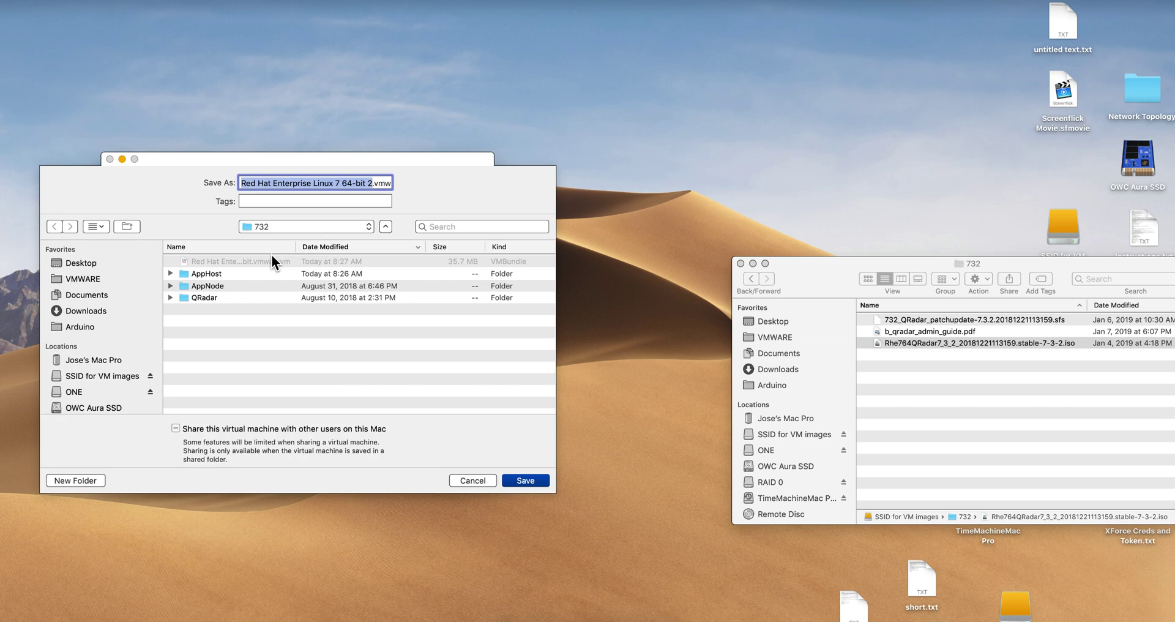
type("AppHost.vmwarevm")
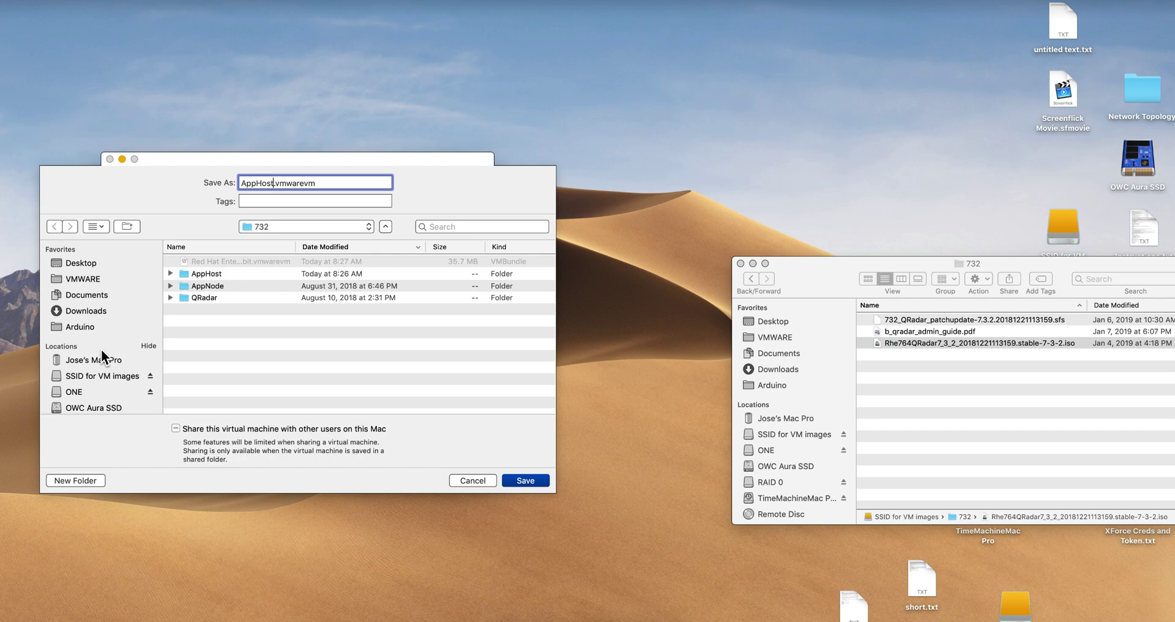
left_click(86, 280)
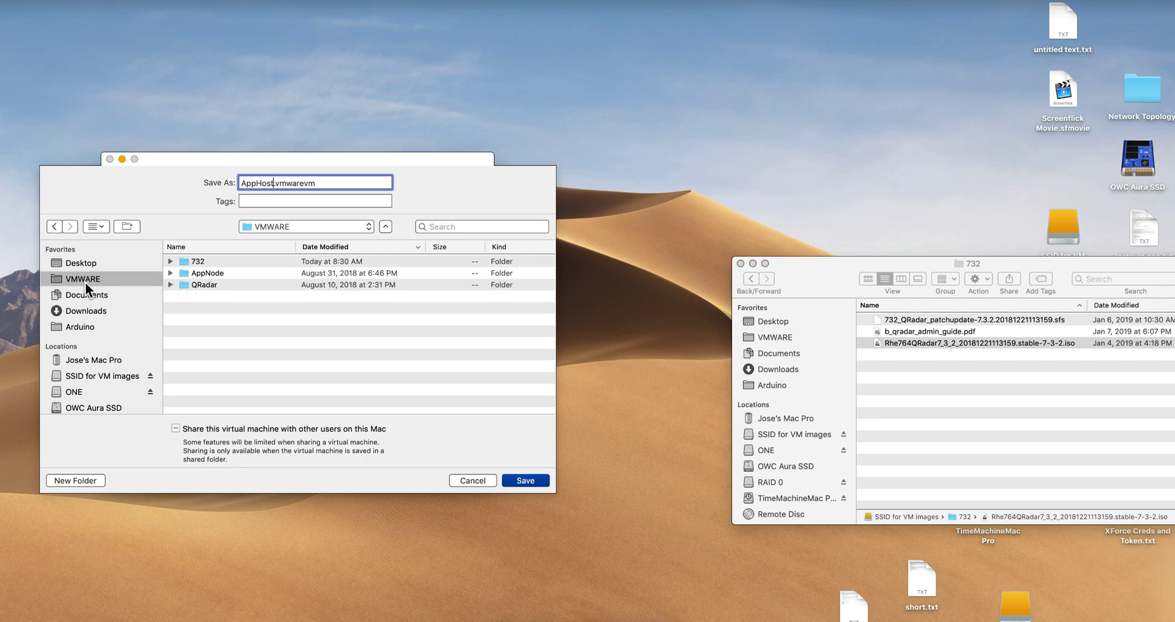
double_click(189, 259)
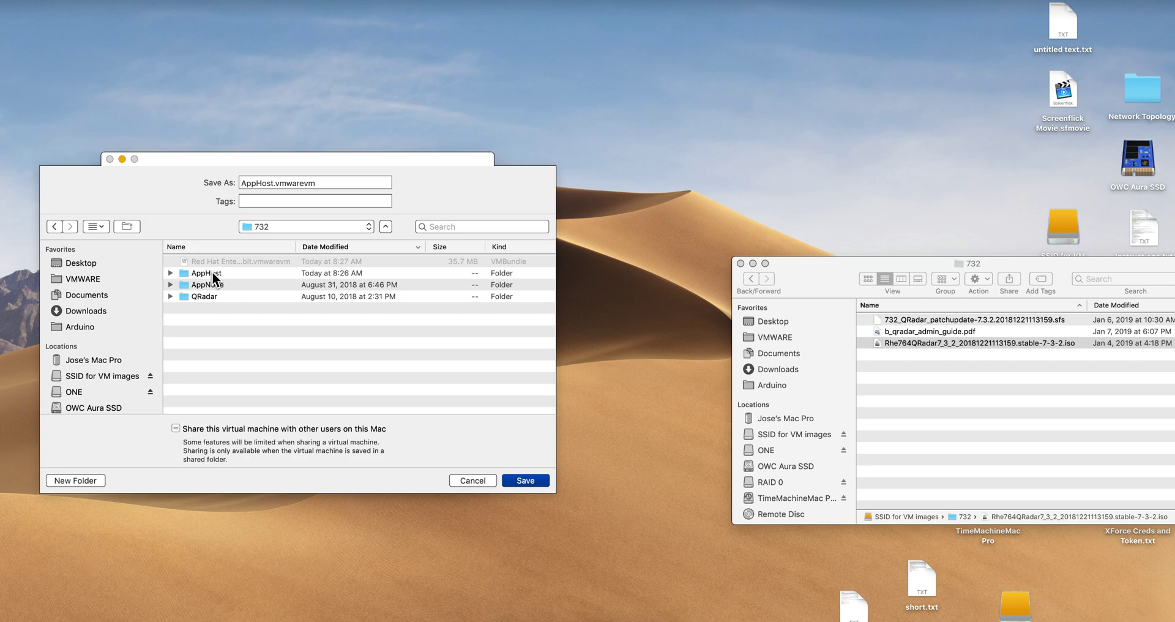
double_click(212, 274)
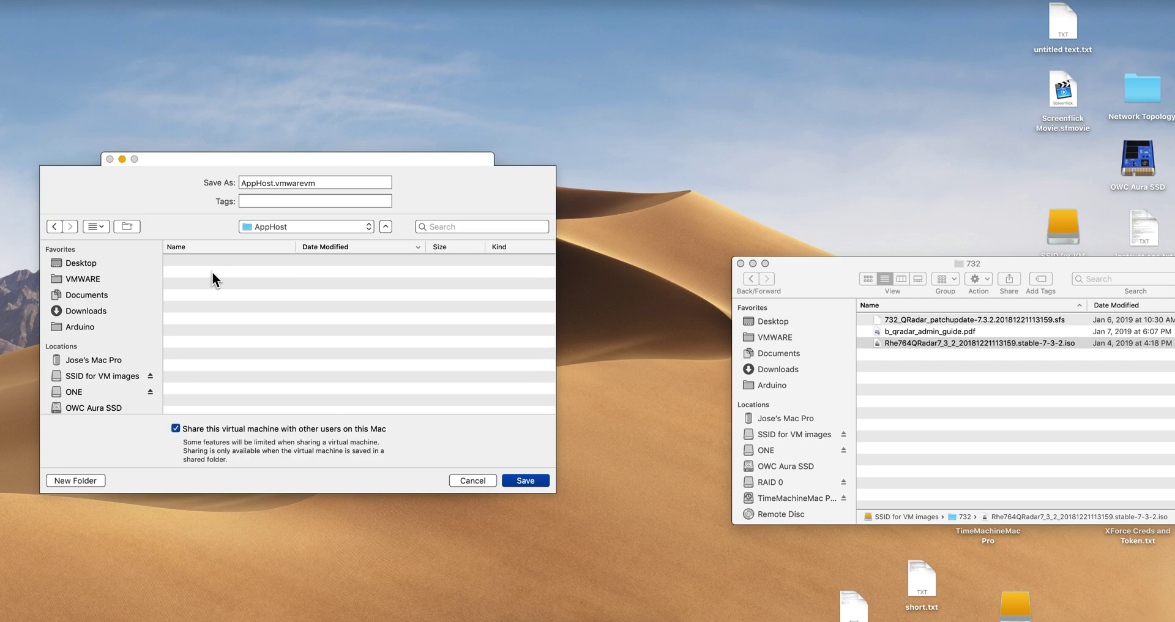
left_click(525, 481)
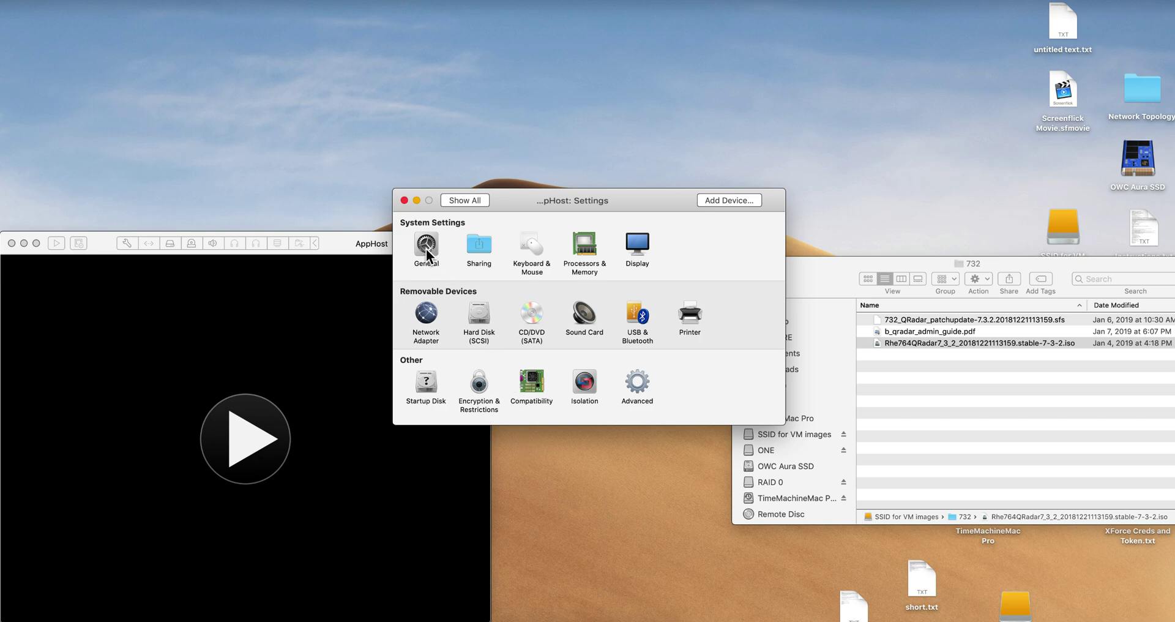
- Check the general settings of the AppHost virtual machine and assign it 4 processor cores
left_click(426, 245)
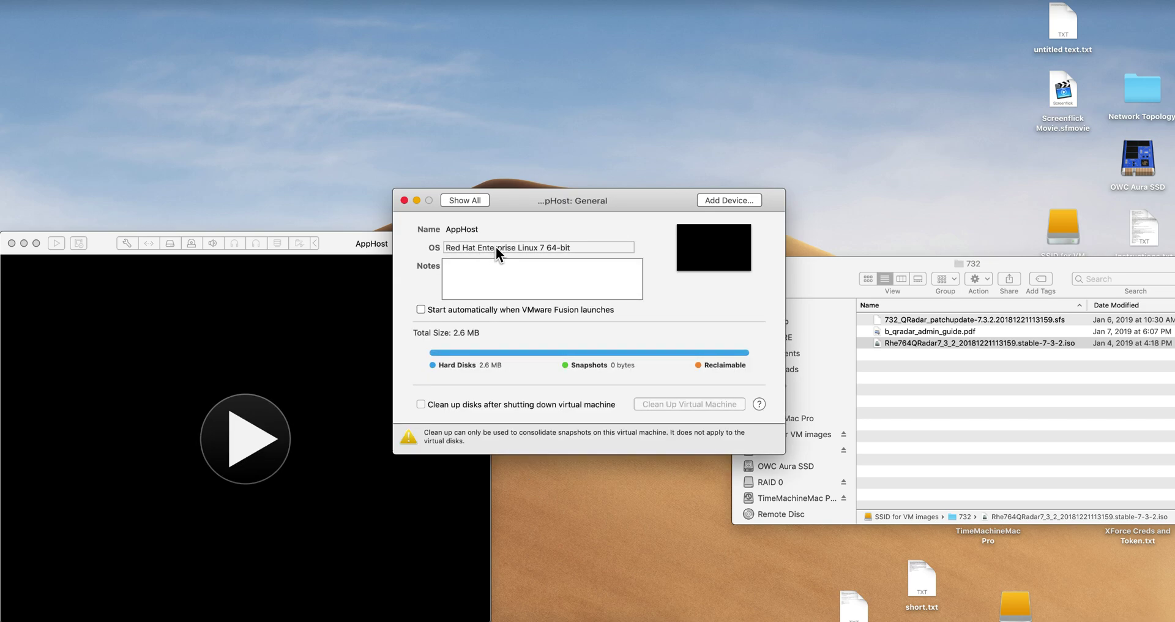
left_click(475, 200)
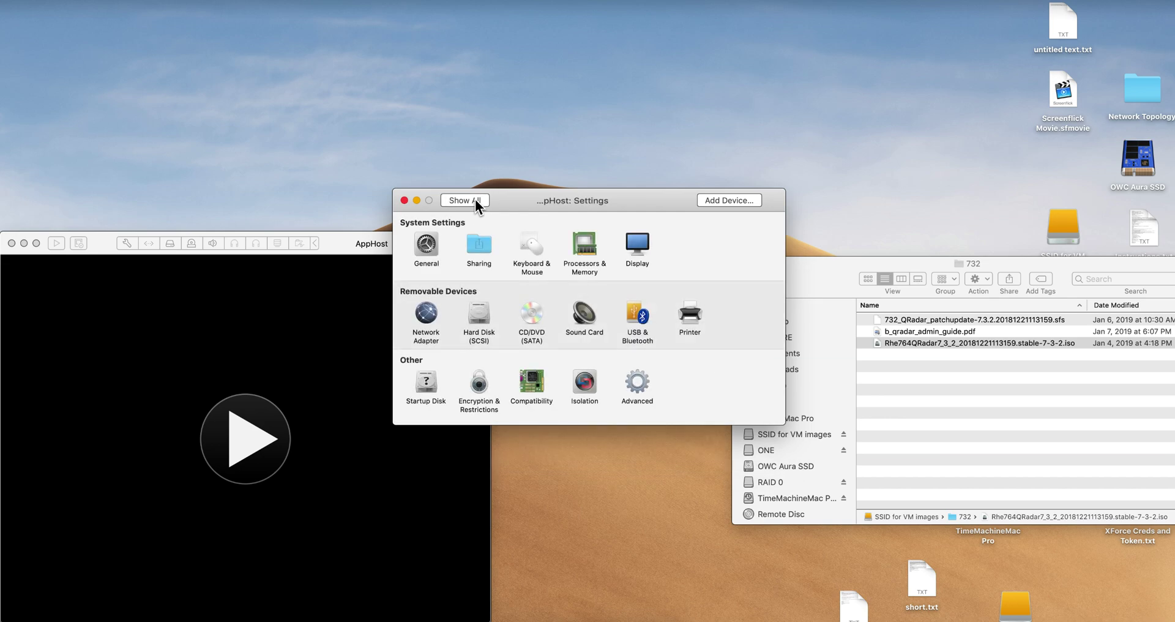
left_click(590, 243)
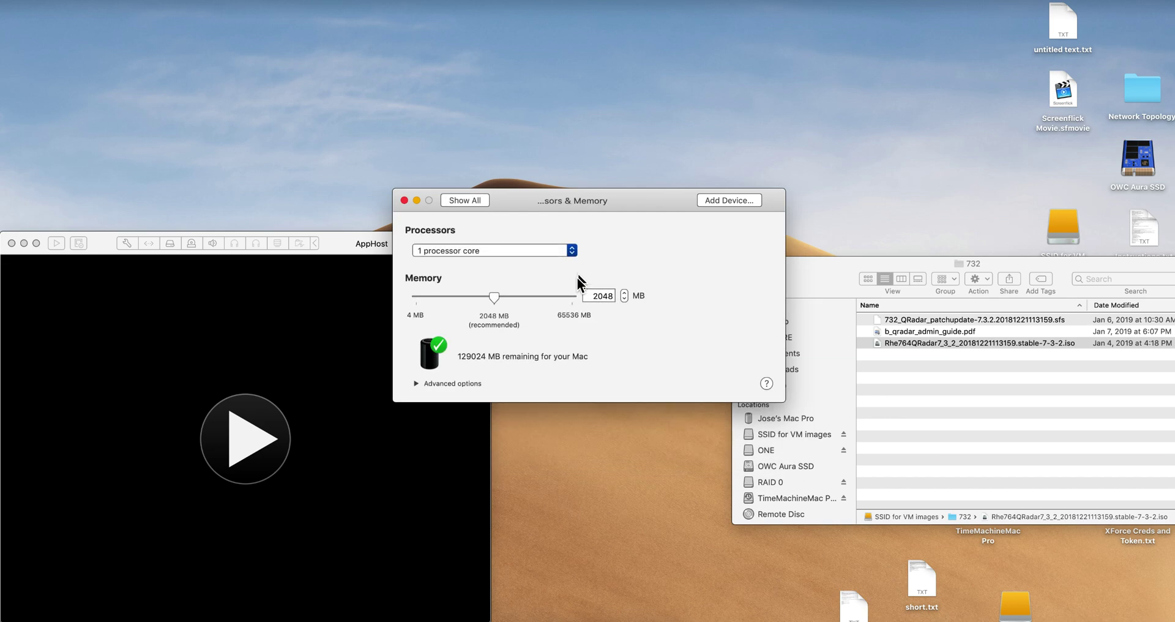
left_click(574, 252)
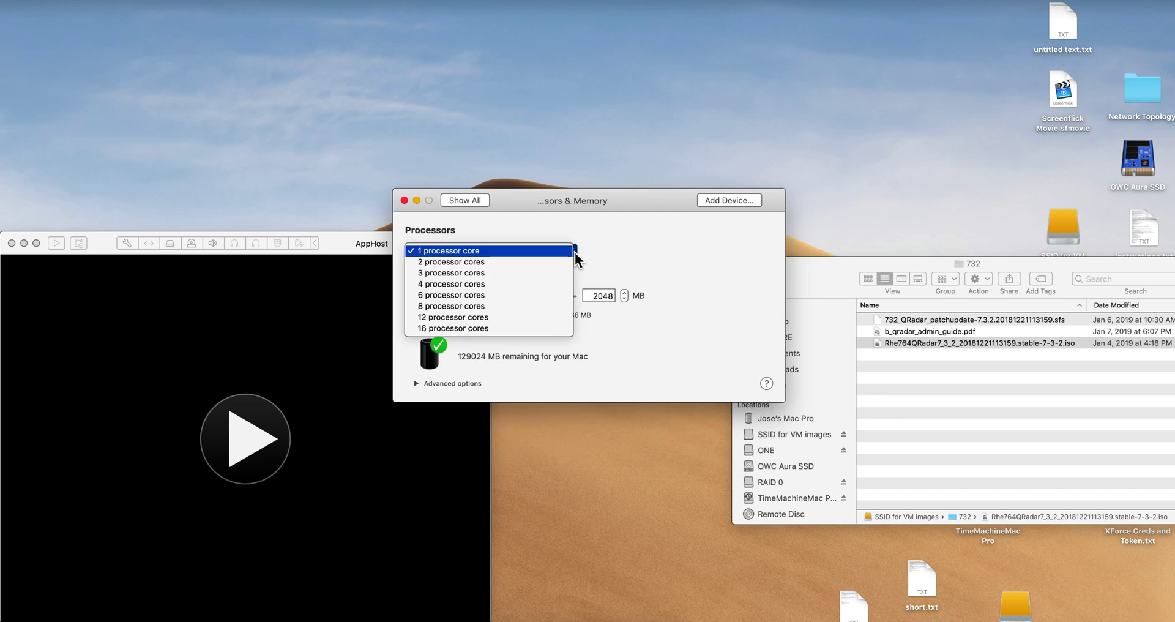
left_click(549, 285)
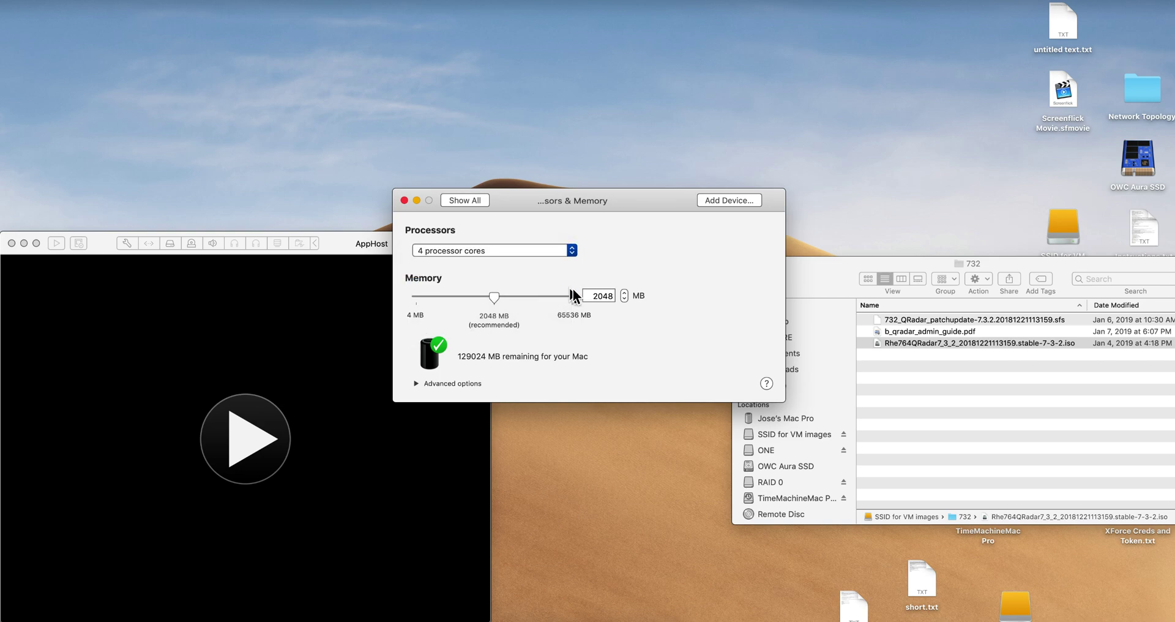
- Set the memory of the AppHost virtual machine to 25360 MB
left_click(609, 292)
left_click_drag(611, 294, 582, 294)
type("8")
key("BackSpace")
type("25360")
left_click(468, 201)
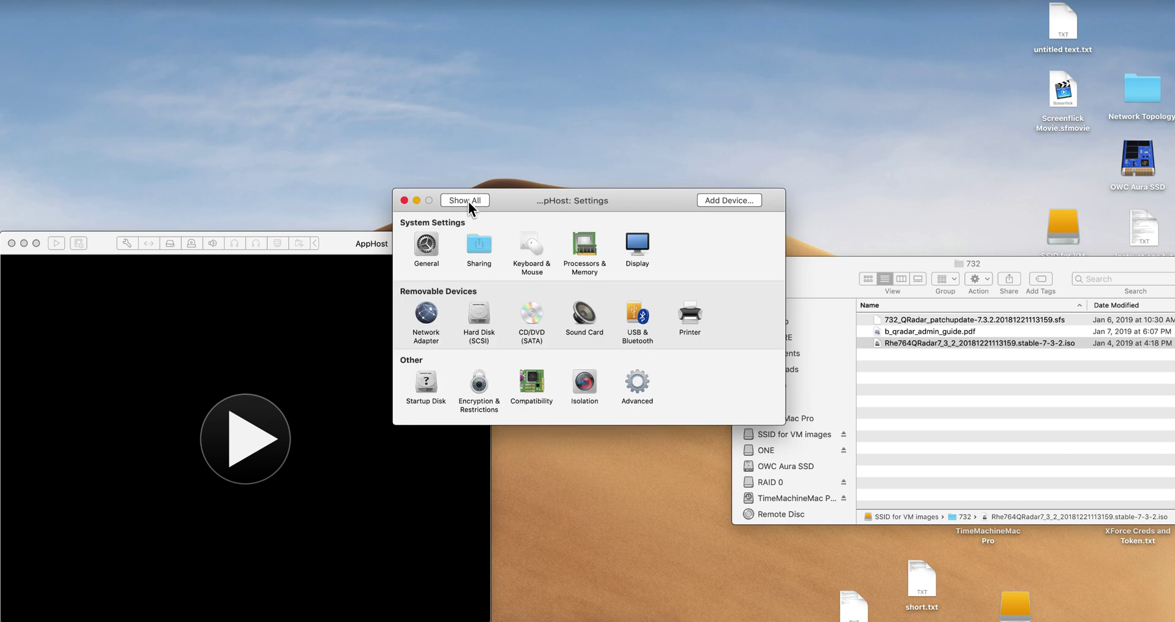
- Set the AppHost virtual hard disk size to 256 GB, apply the change and close the settings
left_click(483, 312)
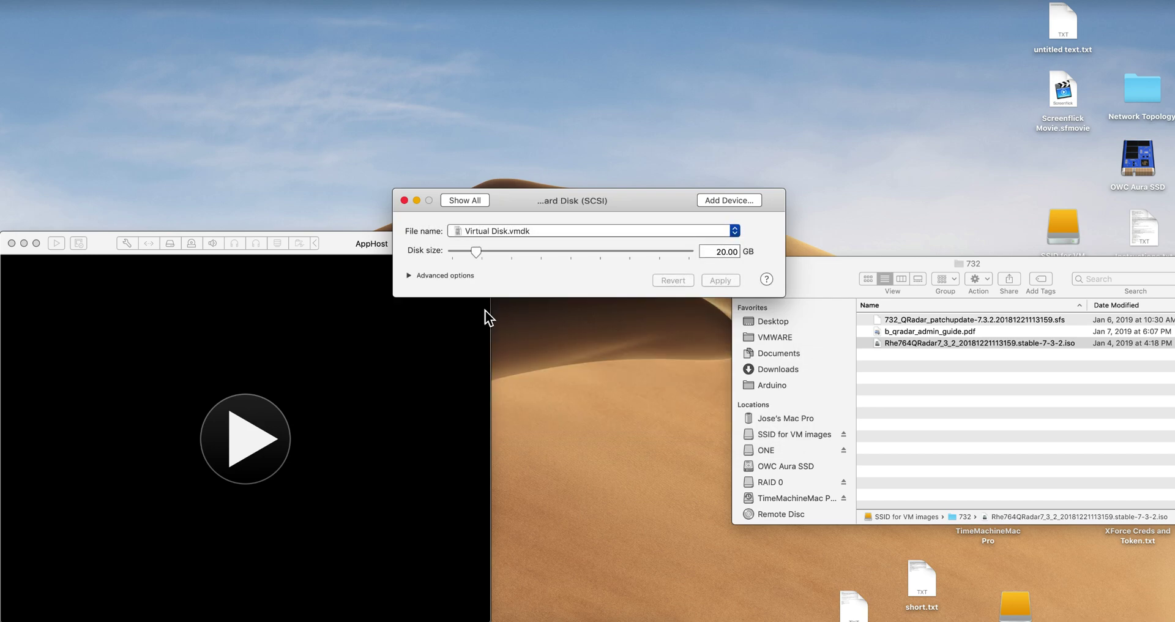
left_click(721, 251)
type("256")
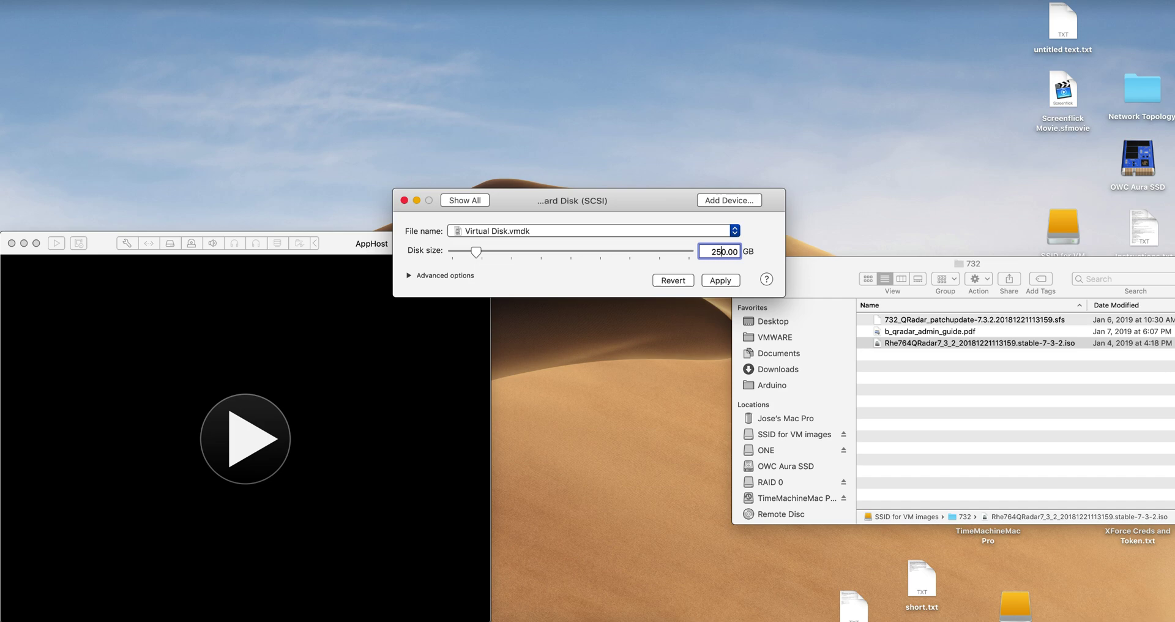
left_click(722, 279)
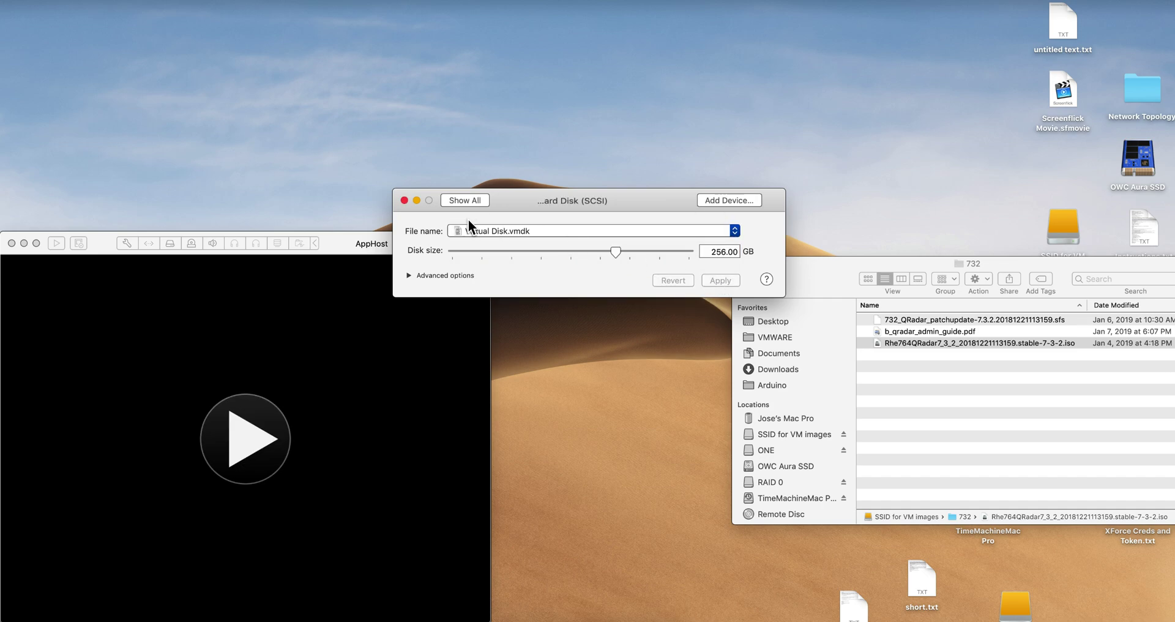
left_click(404, 200)
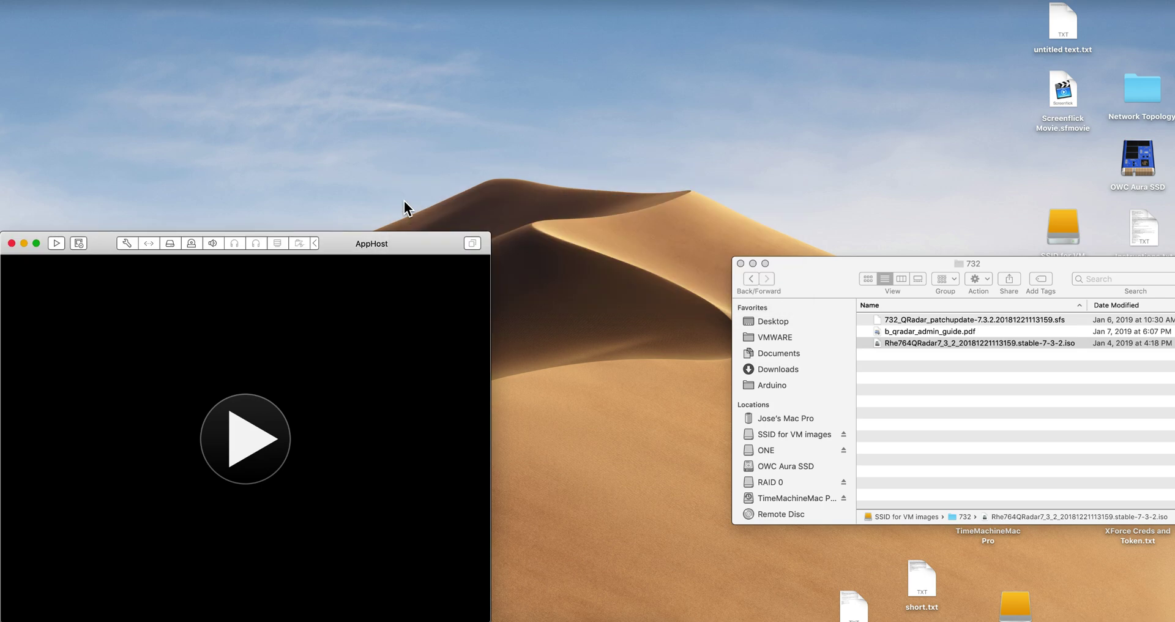
- Power on the AppHost virtual machine, minimise the 732 folder window and run the Install Red Hat Enterprise Linux 7.5 boot option
left_click(247, 436)
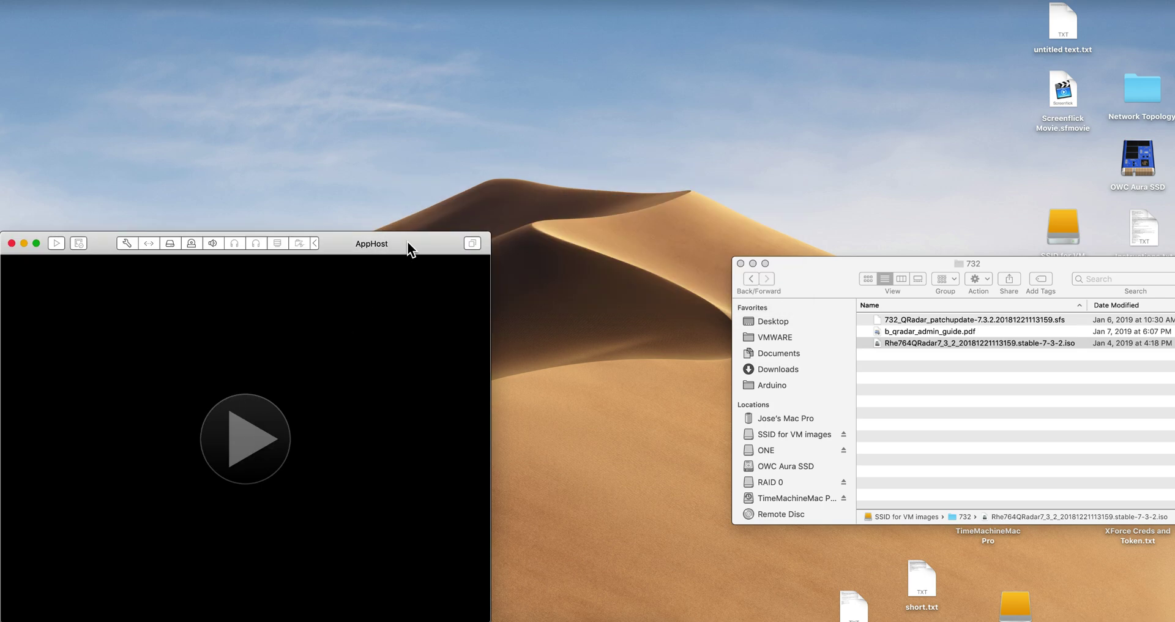
left_click_drag(407, 243, 745, 125)
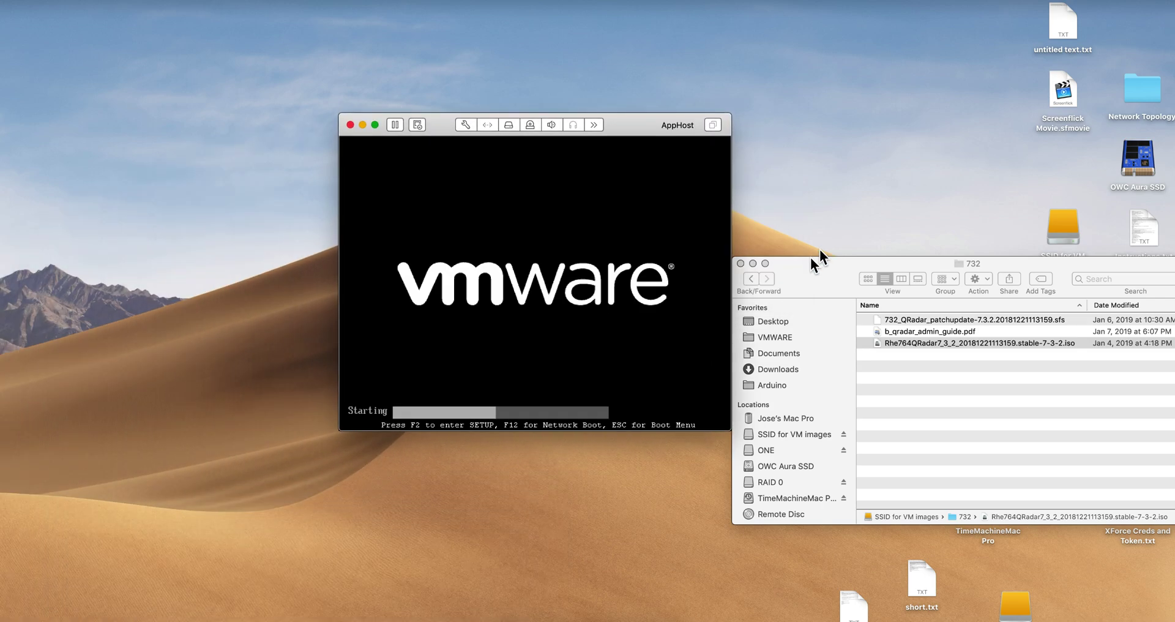
left_click(753, 263)
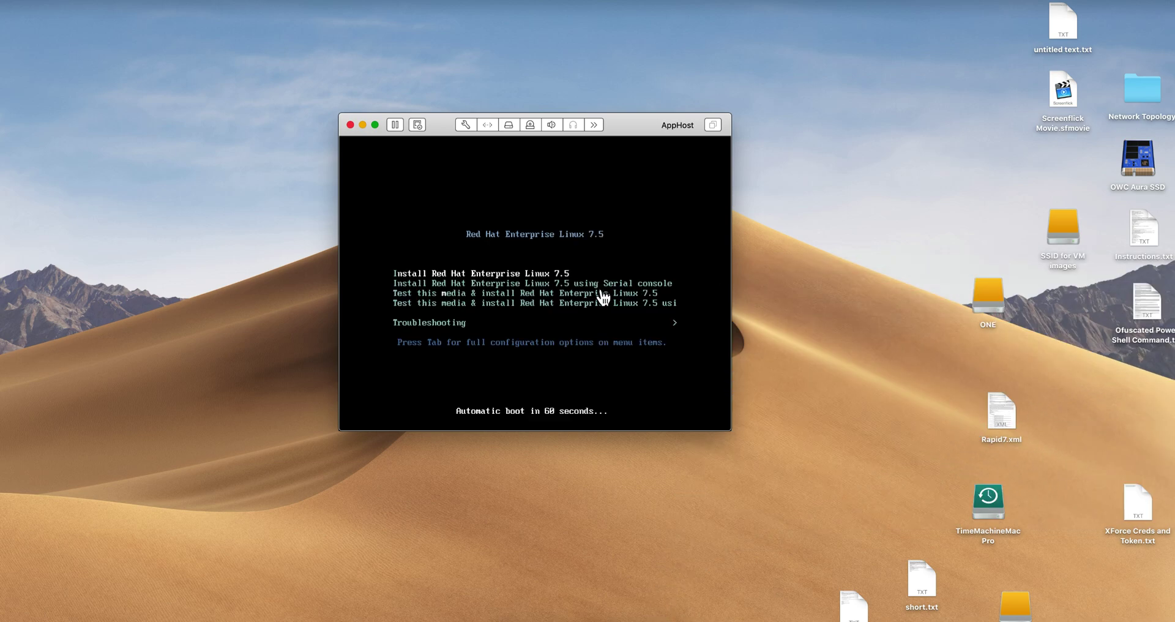
left_click(533, 275)
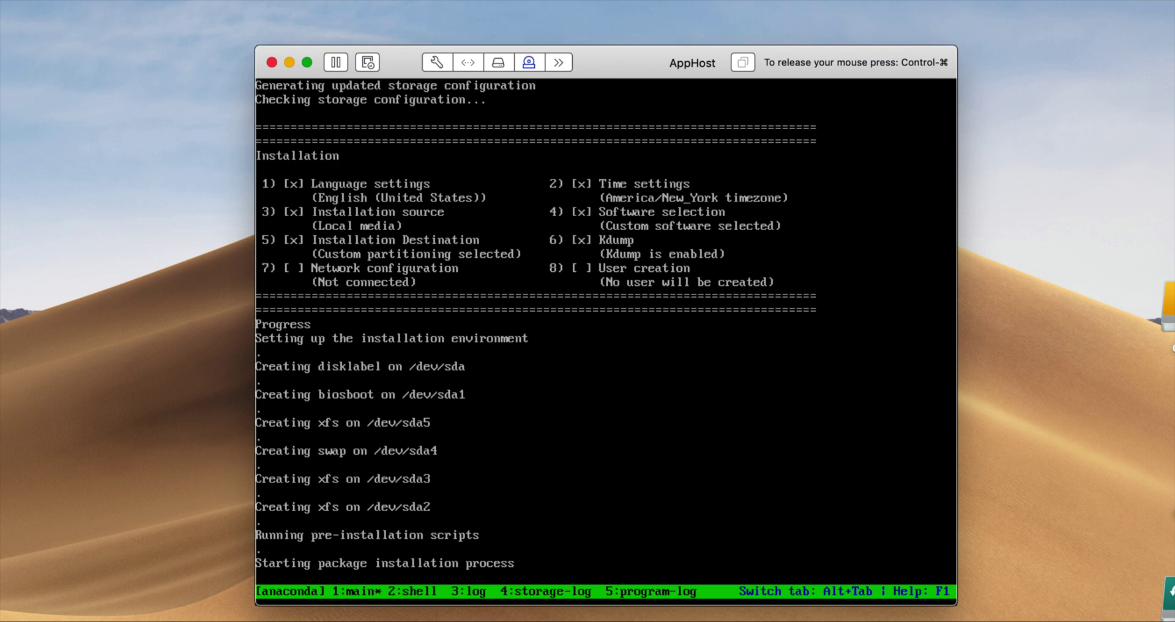
key("alt+shift+2")
key("ctrl+super")
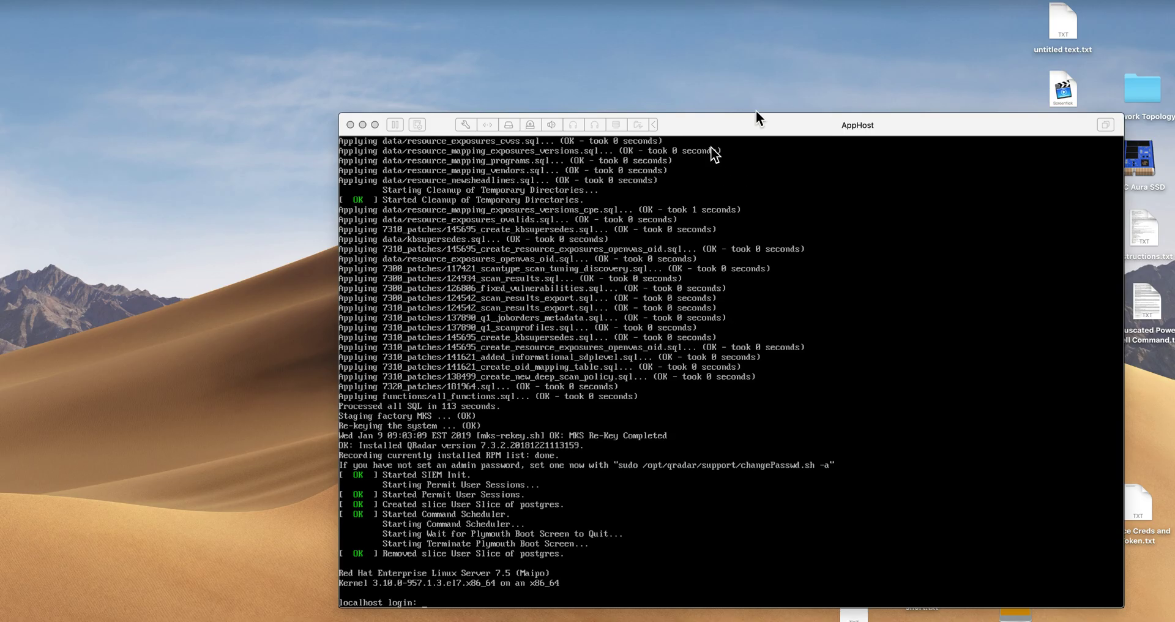
- Log in to the AppHost server console as root
left_click(461, 598)
type("root")
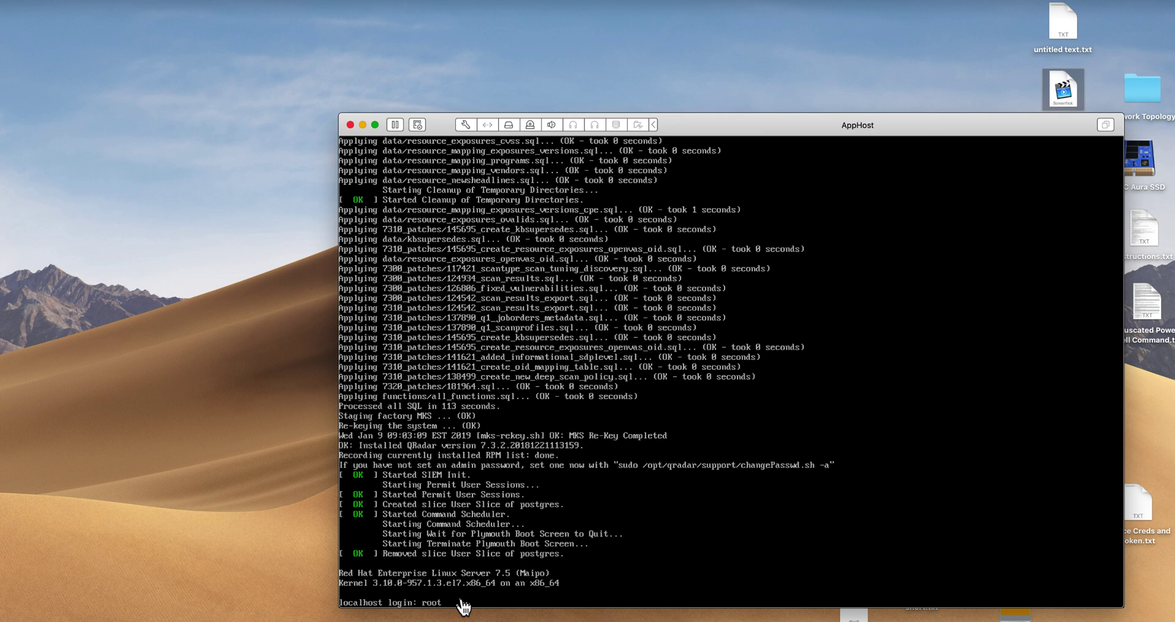
key("Return")
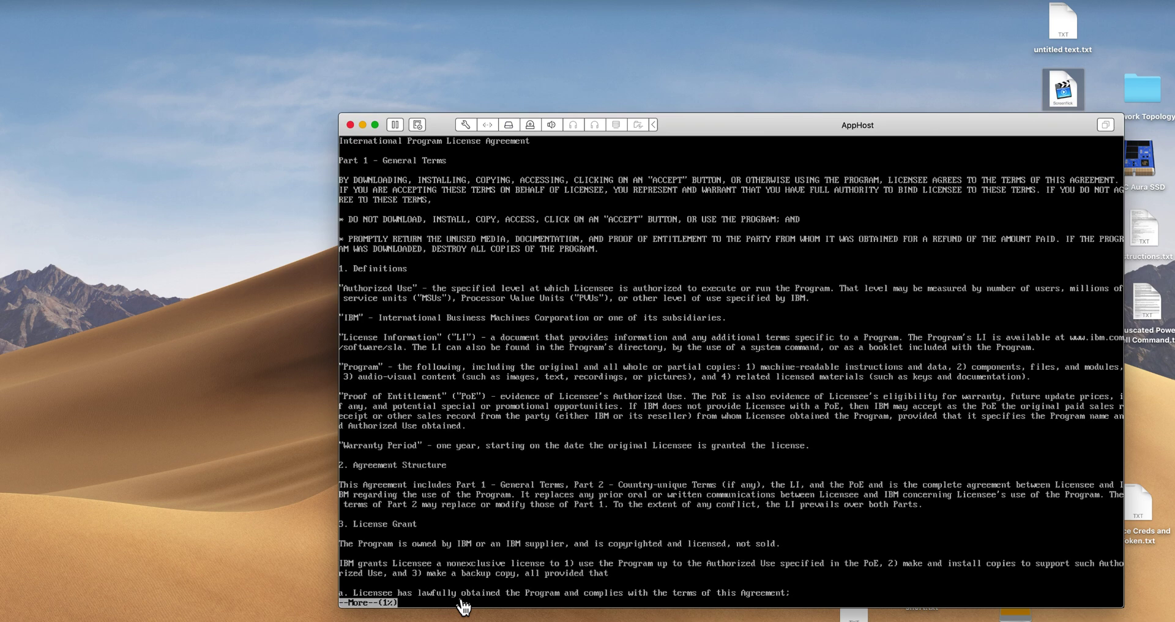
- Page through the International Program License Agreement to its end and accept it with yes
key("space")
key("space")
key("space")
key("space")
key("space")
key("space")
key("space")
key("space")
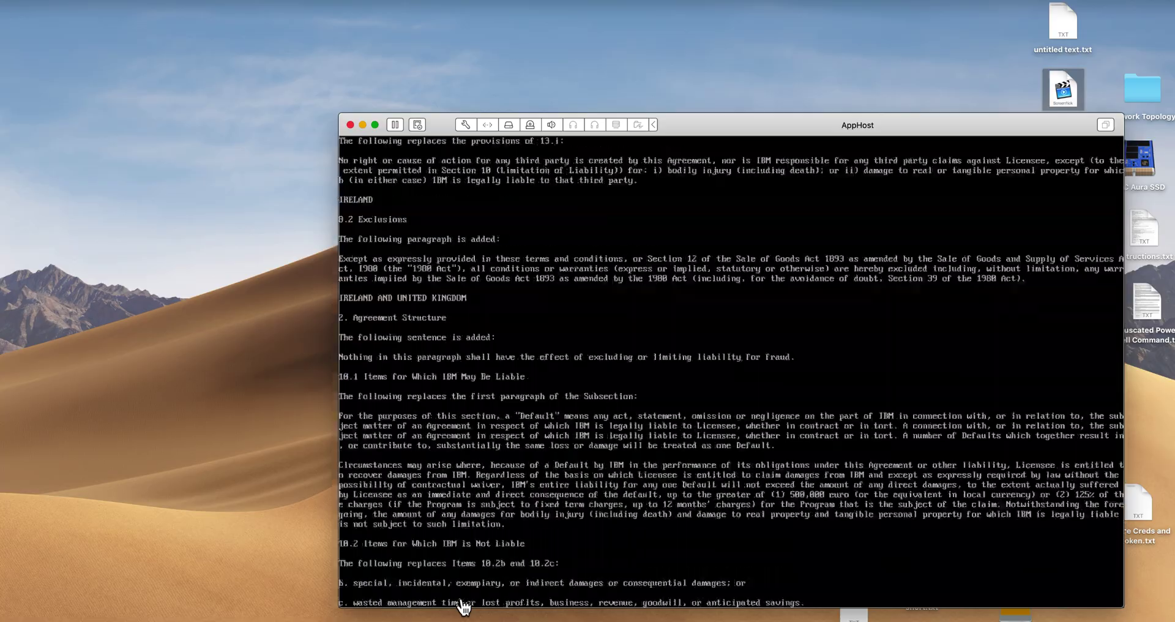
key("space")
key("space")
key("space")
key("space")
key("space")
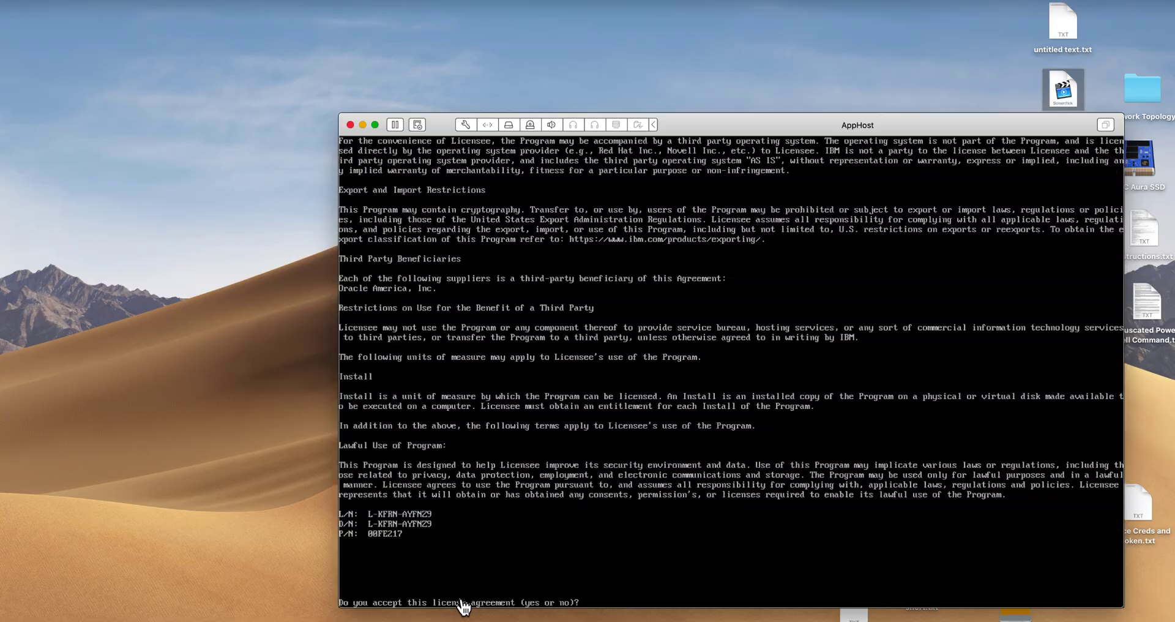
type("yes")
key("Return")
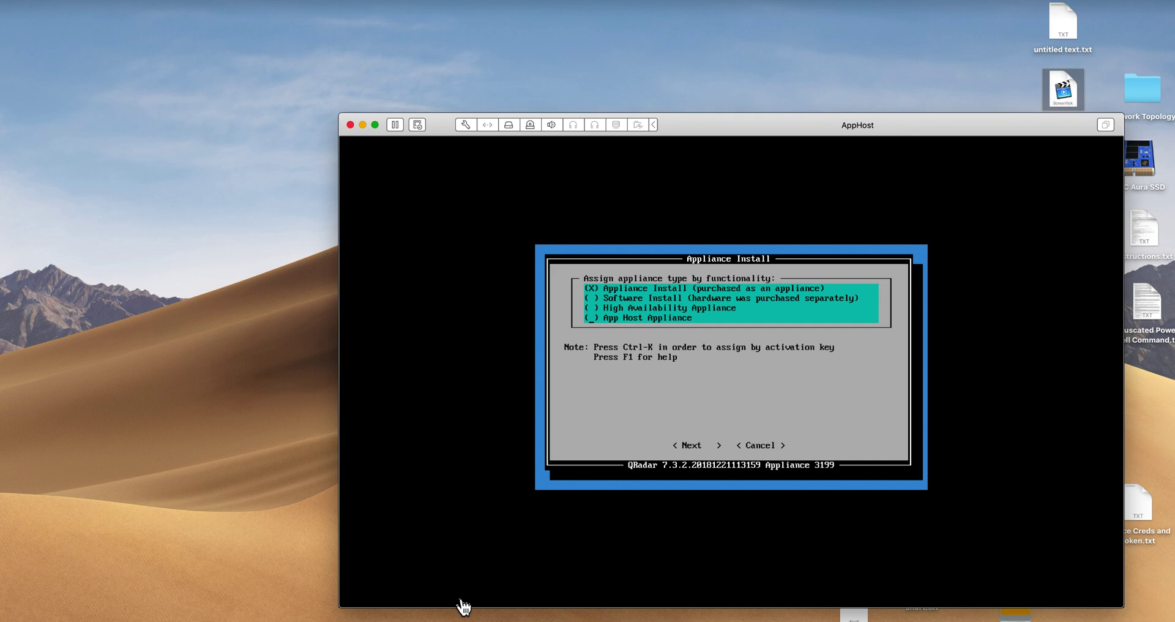
- Choose App Host Appliance as the appliance type and assign the App Host 4000 functionality
key("space")
key("Tab")
key("Return")
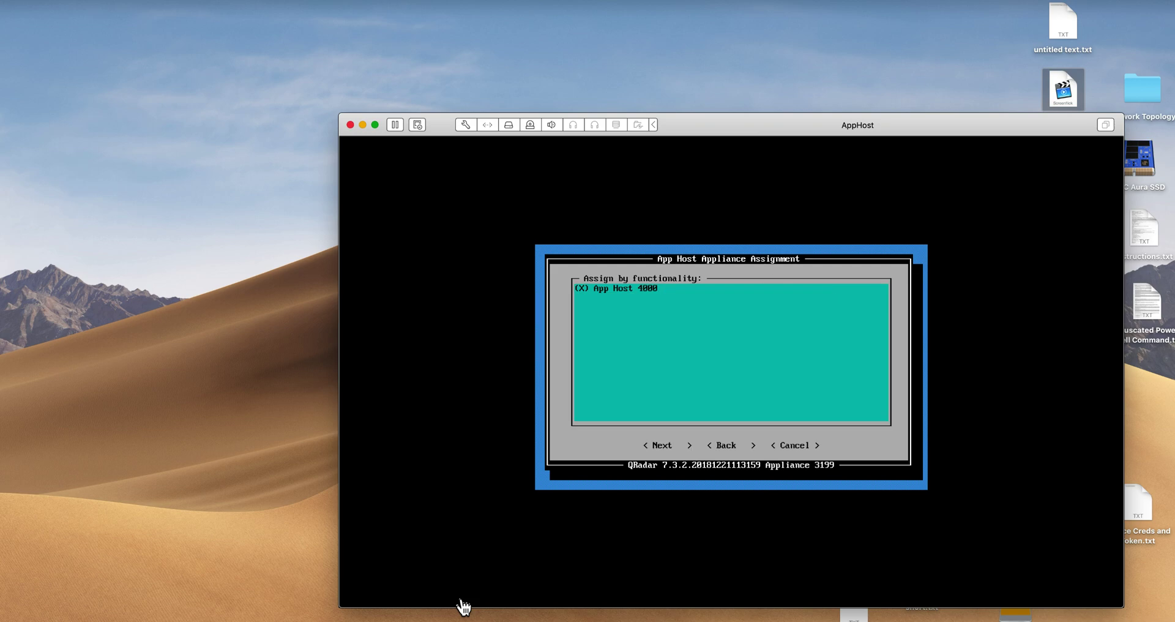
key("Tab")
key("Return")
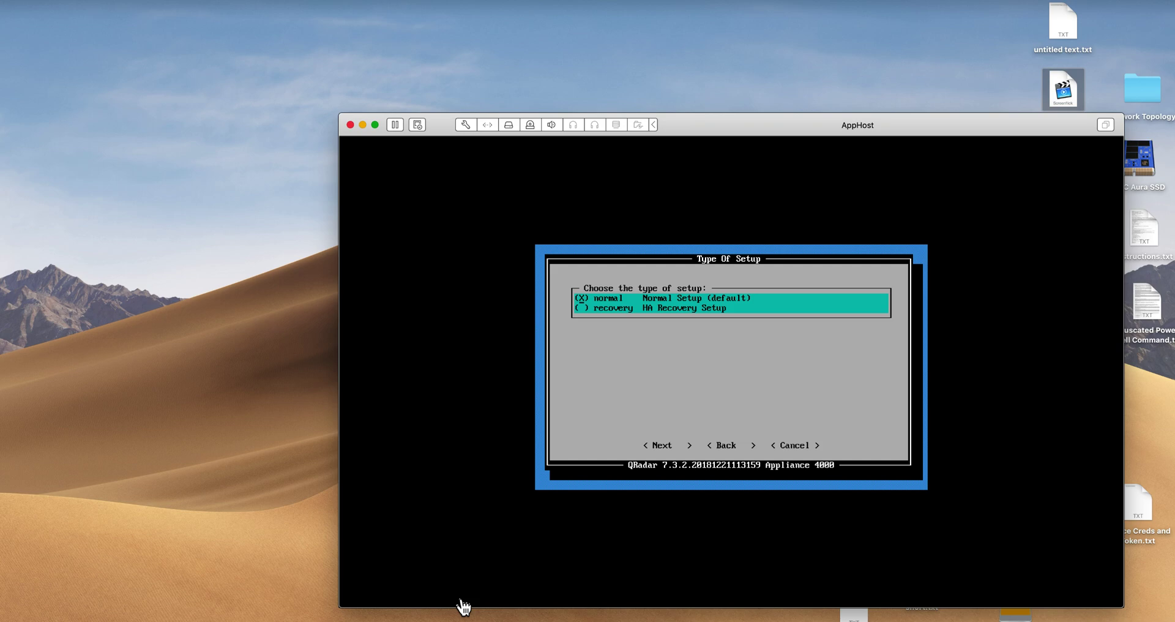
- Accept the normal setup type and set the time zone to America, New_York (Eastern)
key("Tab")
key("Return")
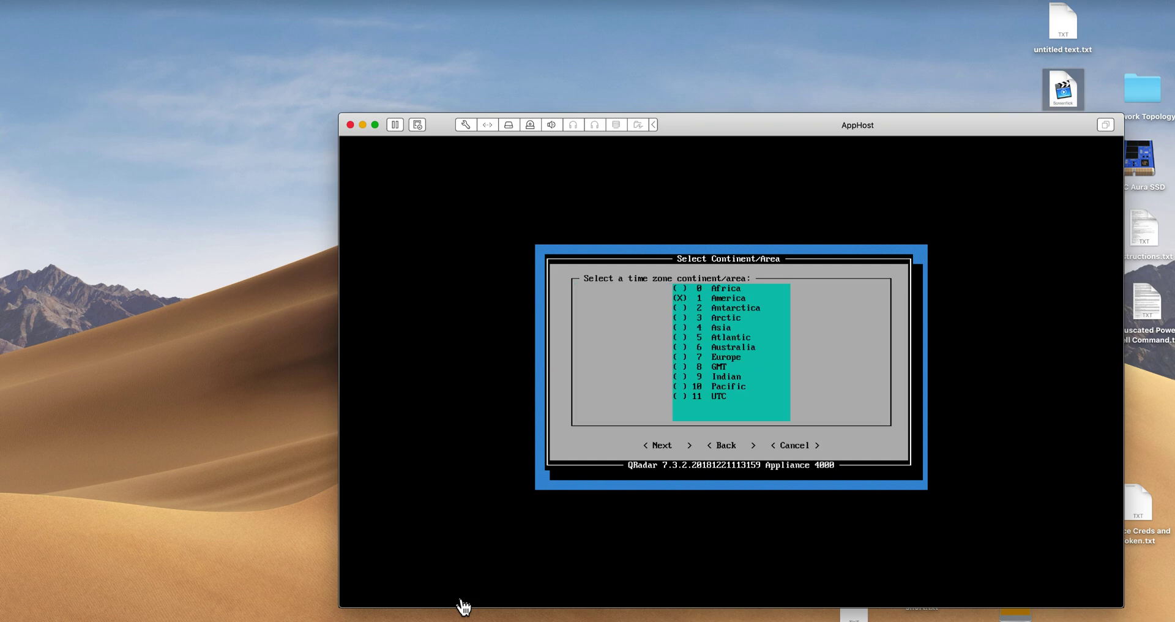
key("Tab")
key("Return")
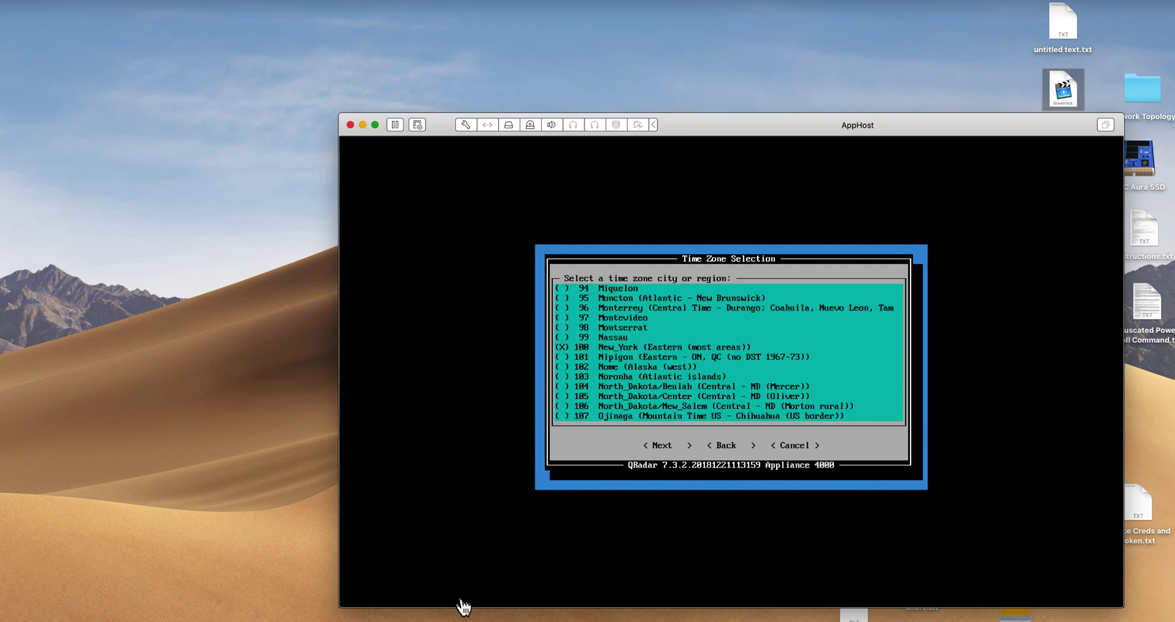
key("Tab")
key("Return")
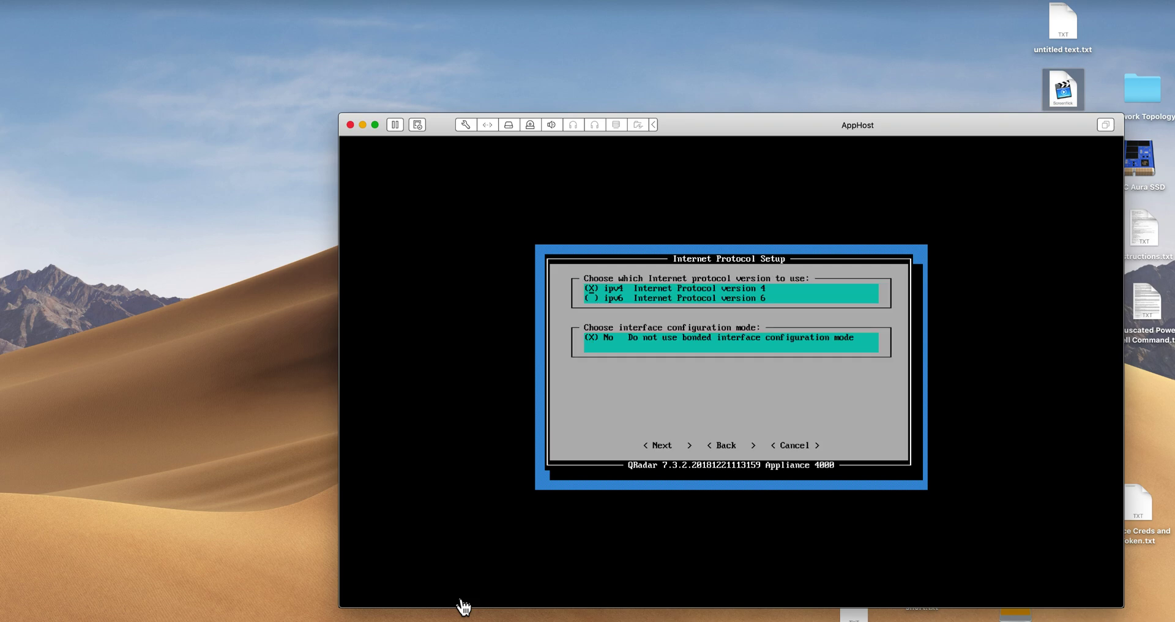
- Accept ipv4 without a bonded interface and use ens33 as the management interface
key("Return")
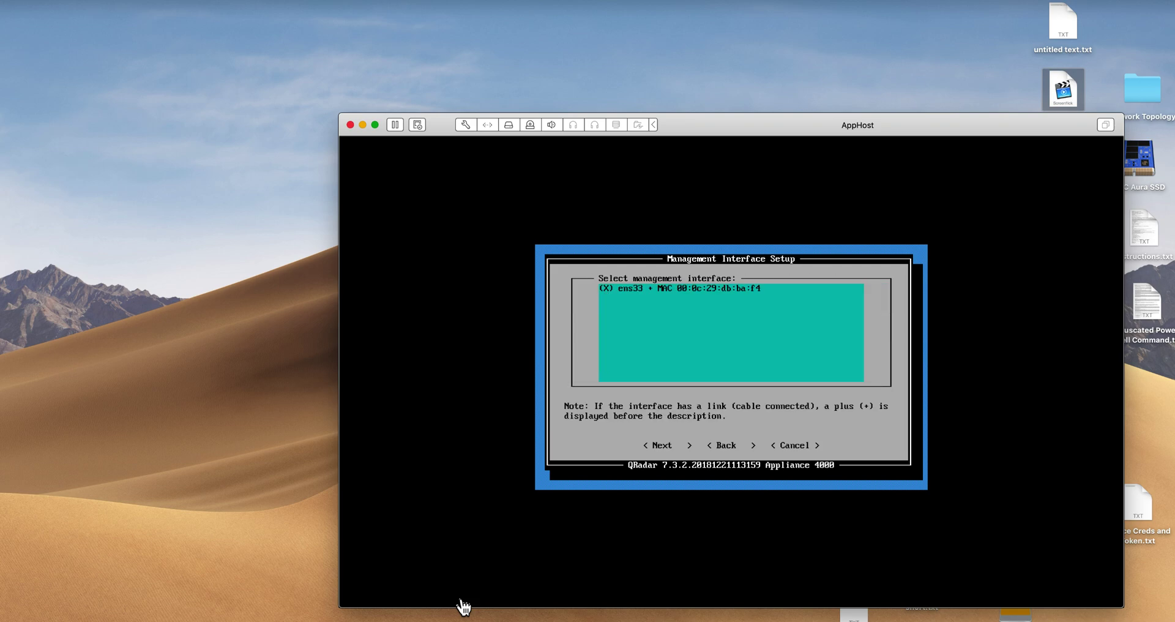
key("Tab")
key("Return")
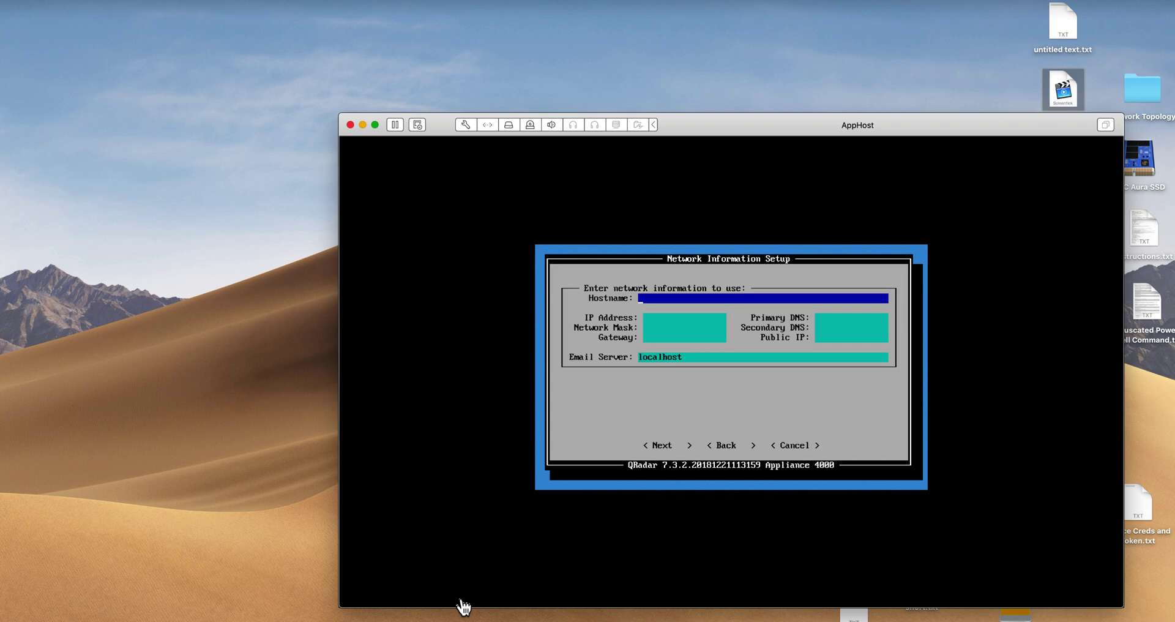
- Set the hostname to apphost.demo.com and the IP address to 172.16.60.58
type("apphost.demo.com")
key("Tab")
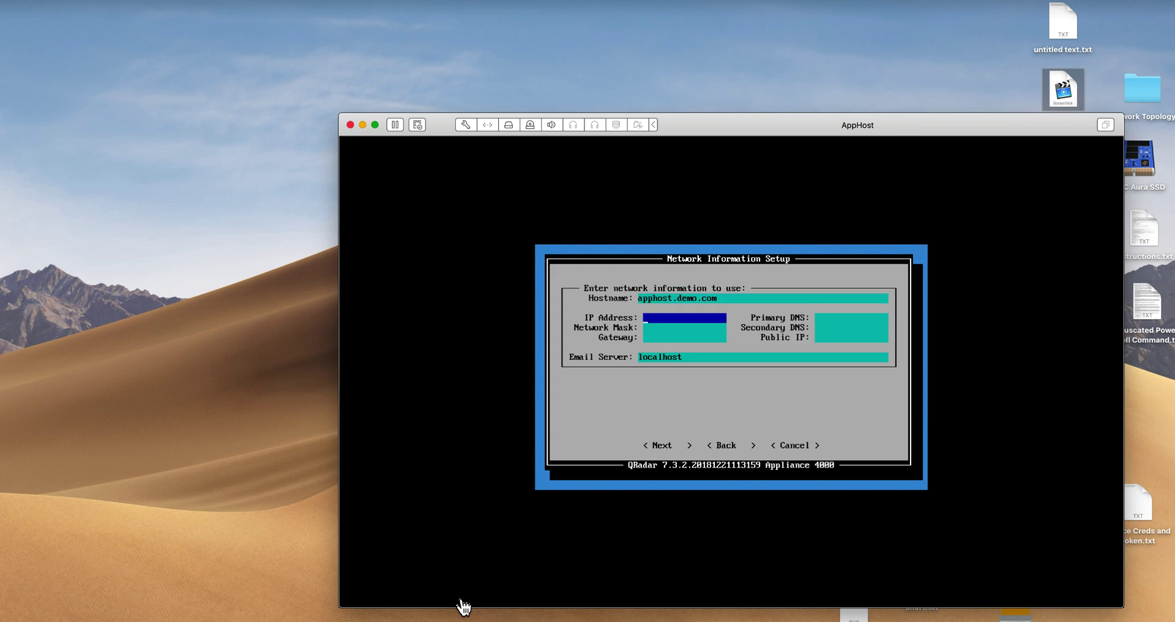
type("172.16.60.58")
key("Tab")
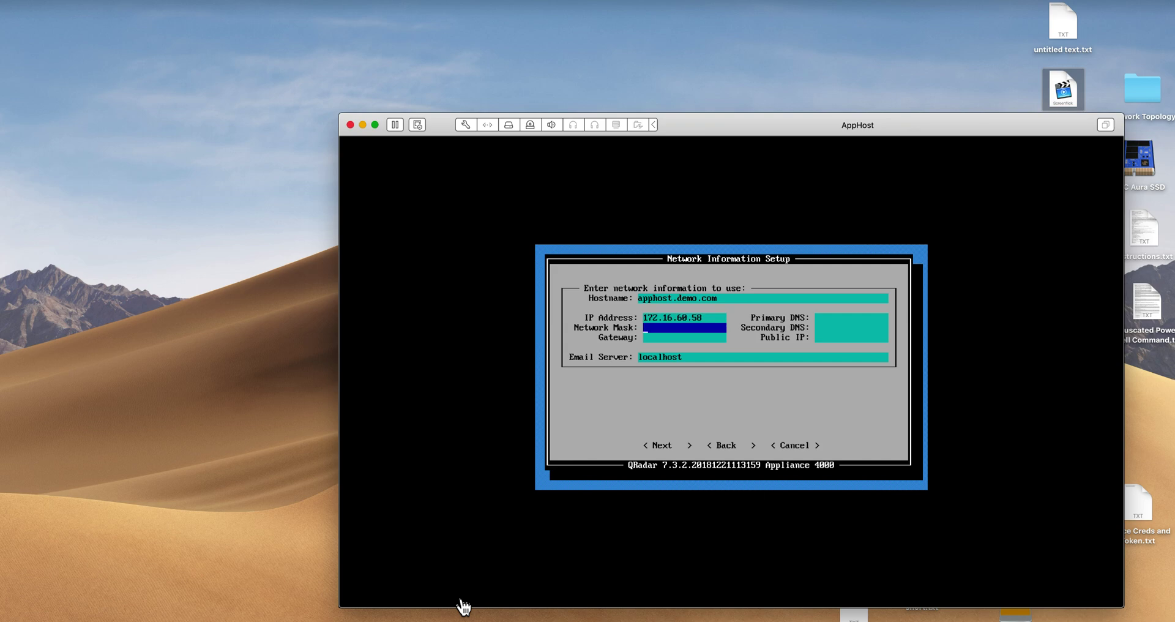
- Set the network mask to 255.255.255.0 and the gateway to 172.16.60.2
type("255.25.25")
key("BackSpace")
key("BackSpace")
type("5.255.0")
key("Down")
type("172")
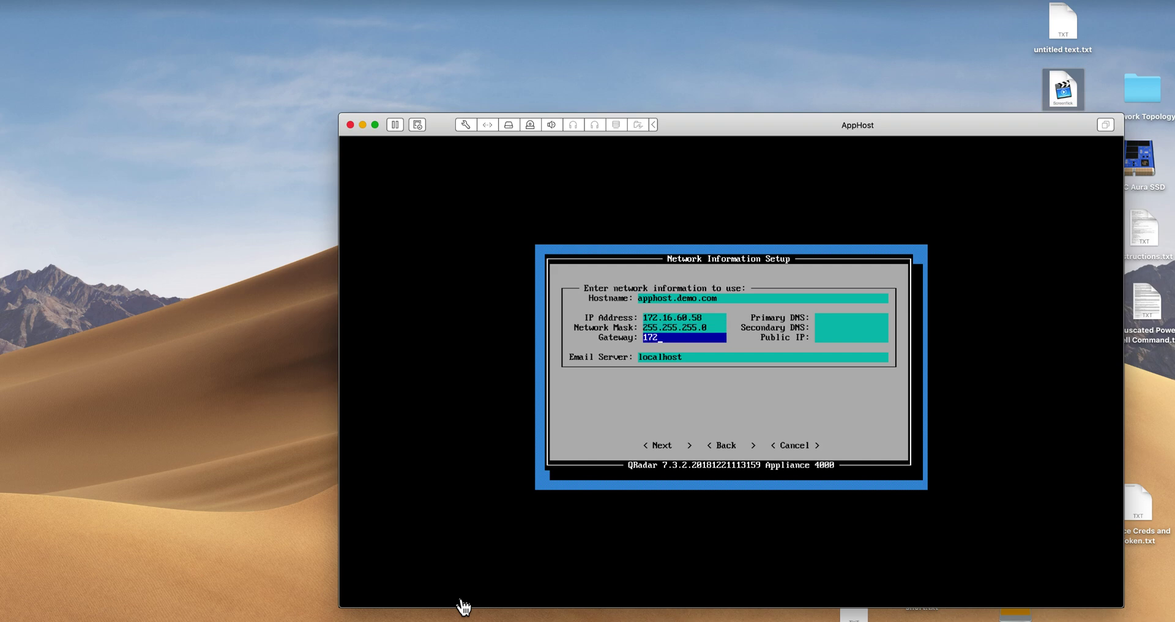
type(".16.60.2")
key("Tab")
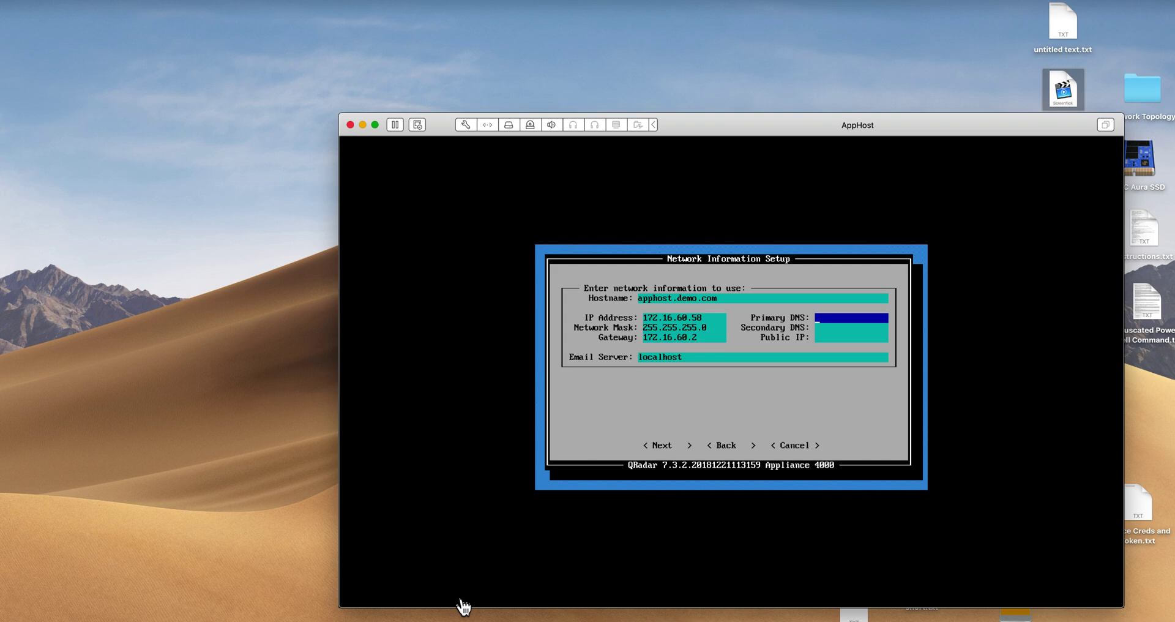
- Set the primary DNS to 9.9.9.9 and the secondary DNS to 8.8.8.8, leave the public IP empty and submit the network information
type("9.9.9.9")
key("Tab")
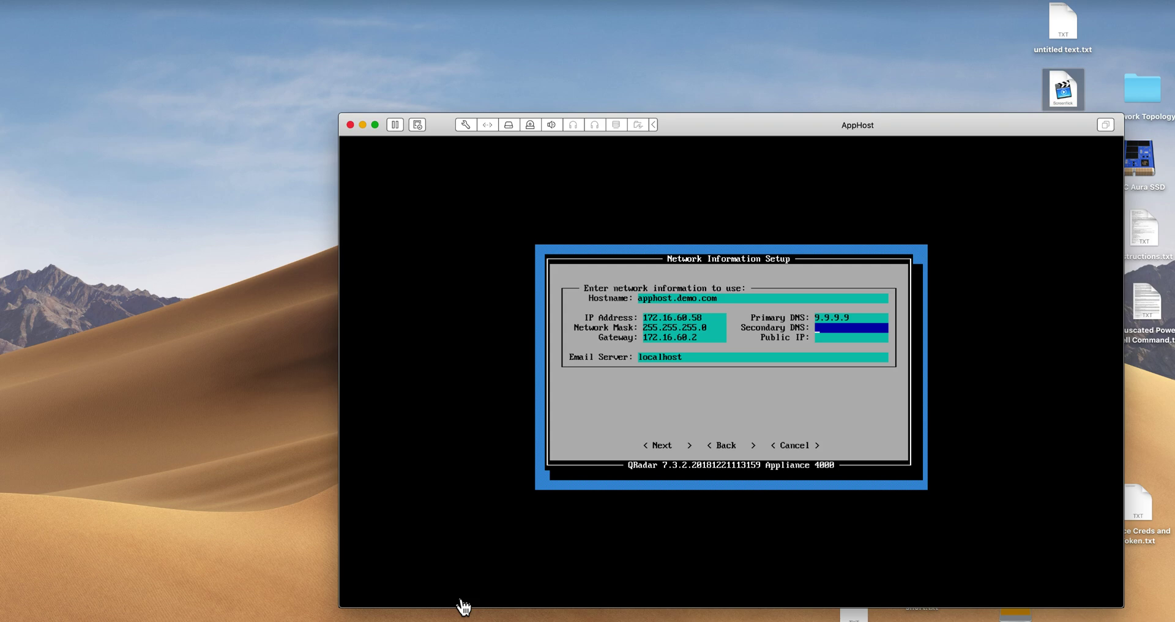
type("8.8.8.8")
key("Tab")
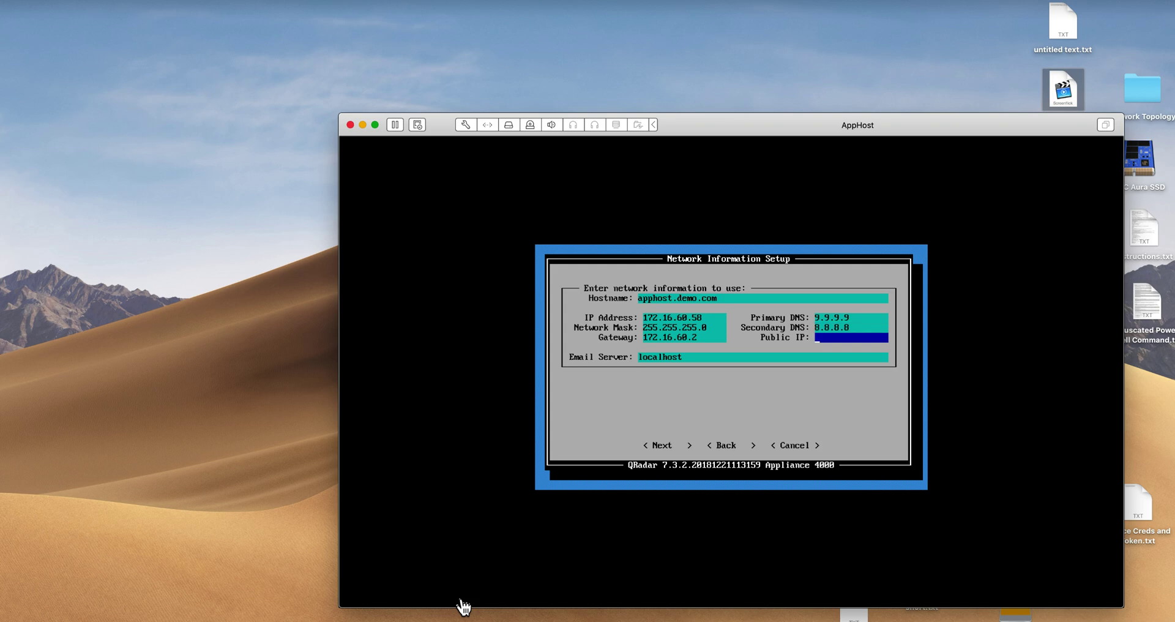
key("Tab")
key("Tab")
key("Return")
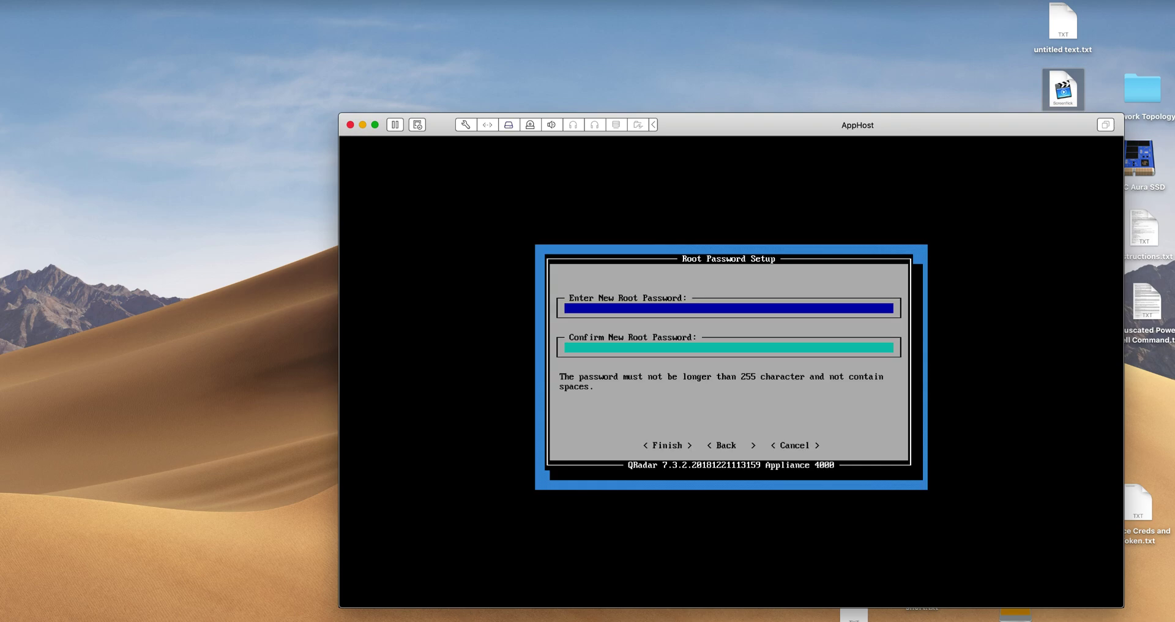
- Enter and confirm the new root password and finish the setup wizard
type("*")
type("******")
key("Tab")
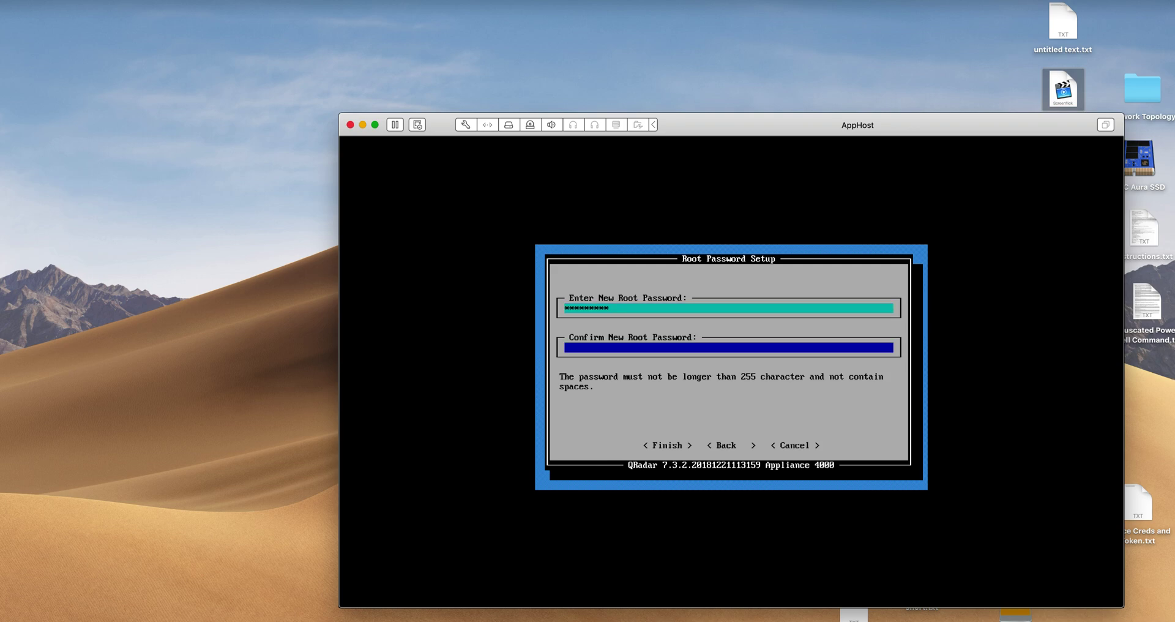
type("********")
key("Tab")
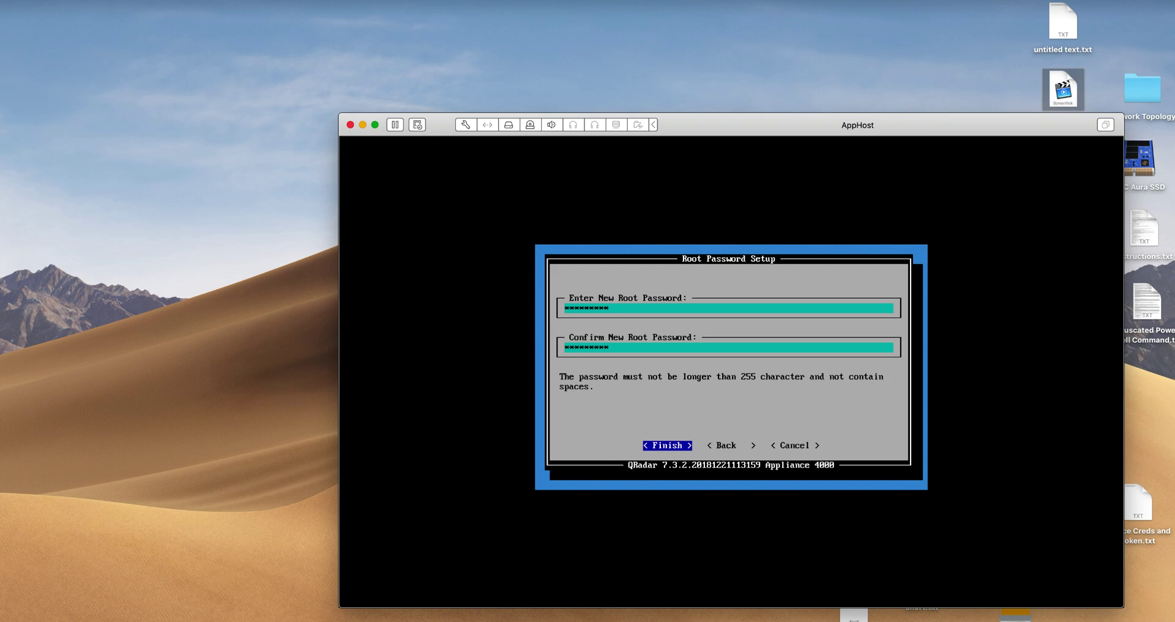
key("Return")
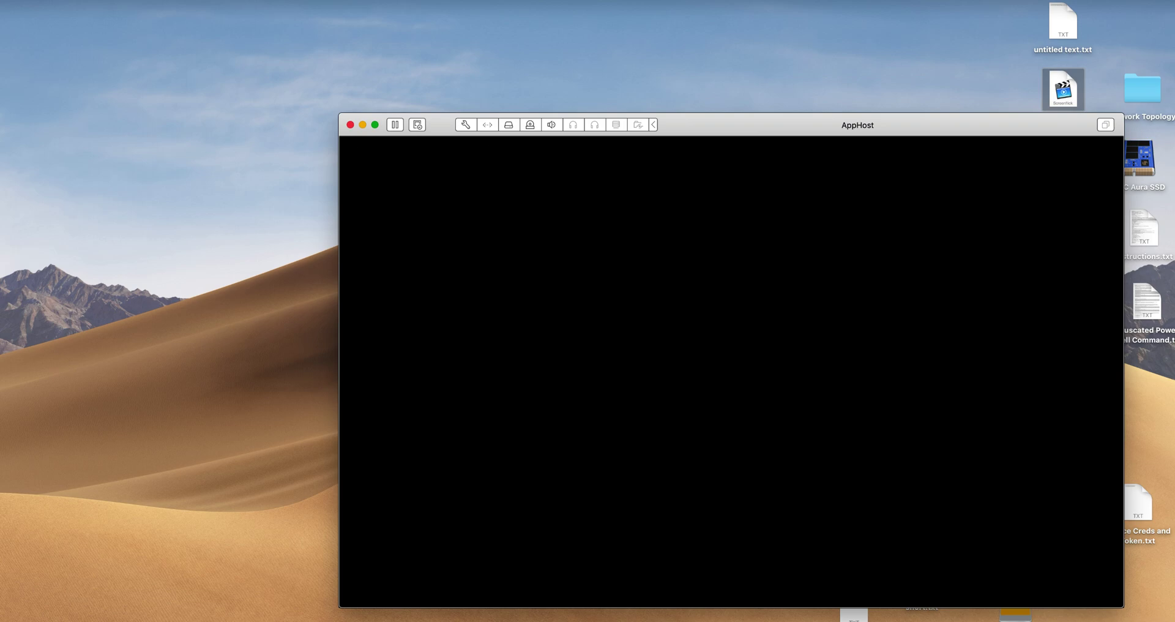
- Complete the App Host installation and power the server off with shutdown -h now
left_click(186, 479)
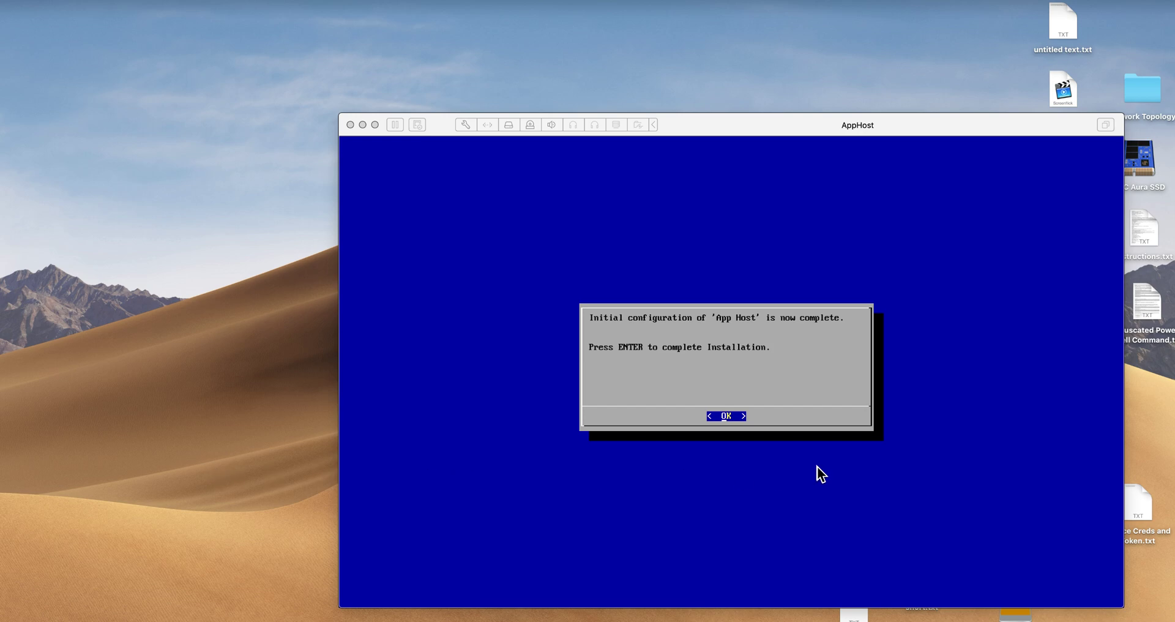
left_click(727, 417)
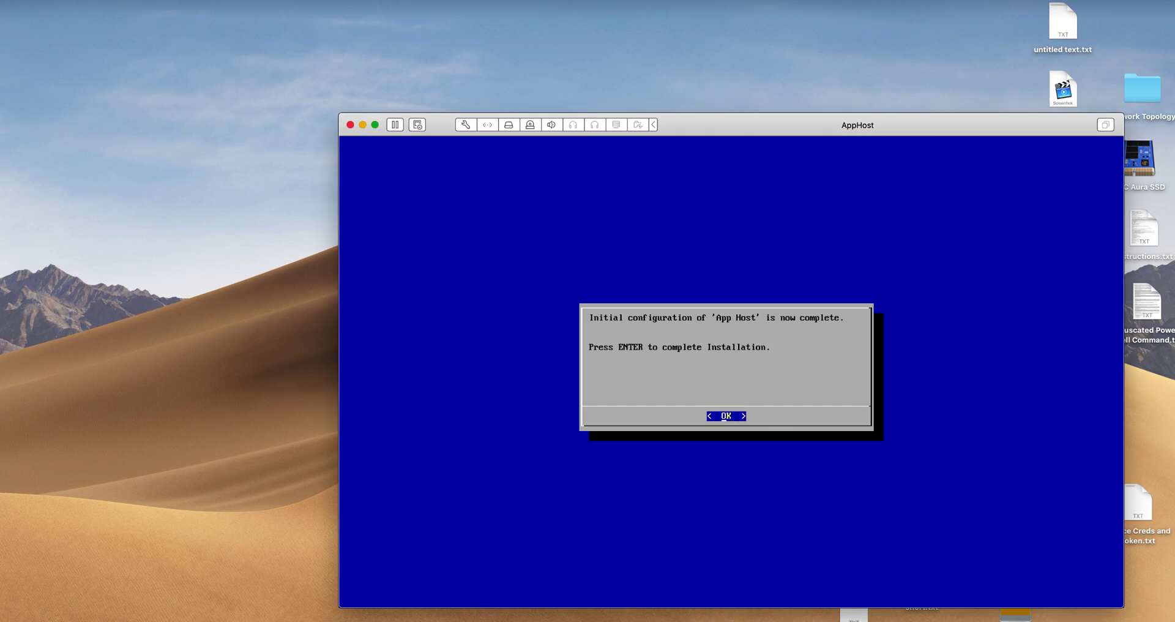
key("Return")
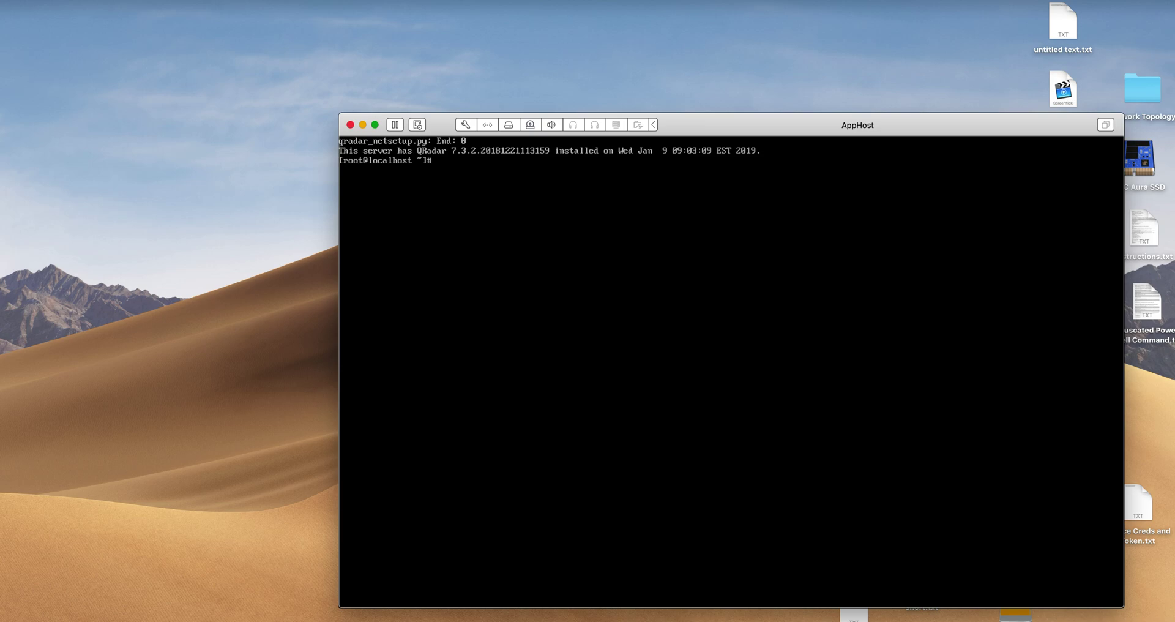
type("shutdown -h now")
key("Return")
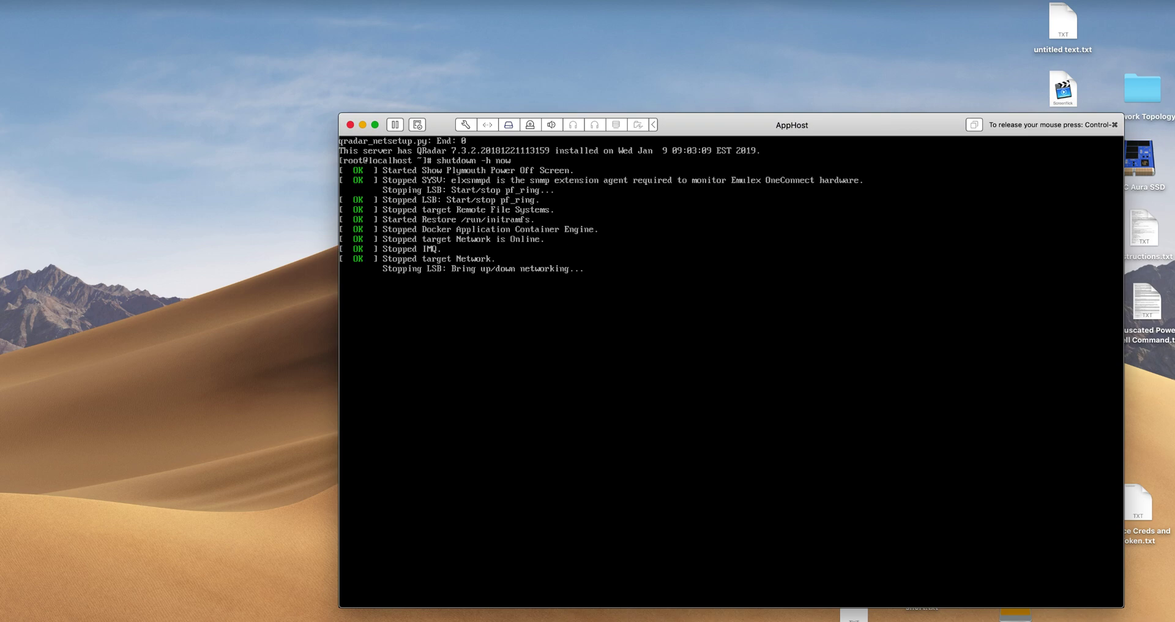